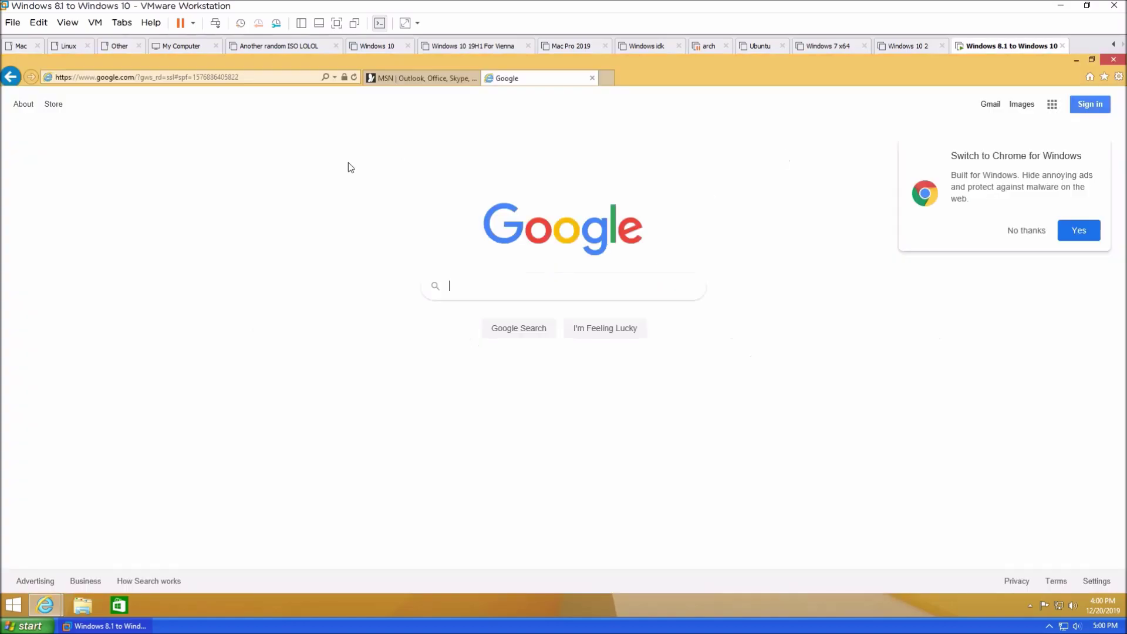
Search Google for "windows 10 download" and open Microsoft's Windows 10 software download page
{"action": "type", "text": "windows 10 dowo"}
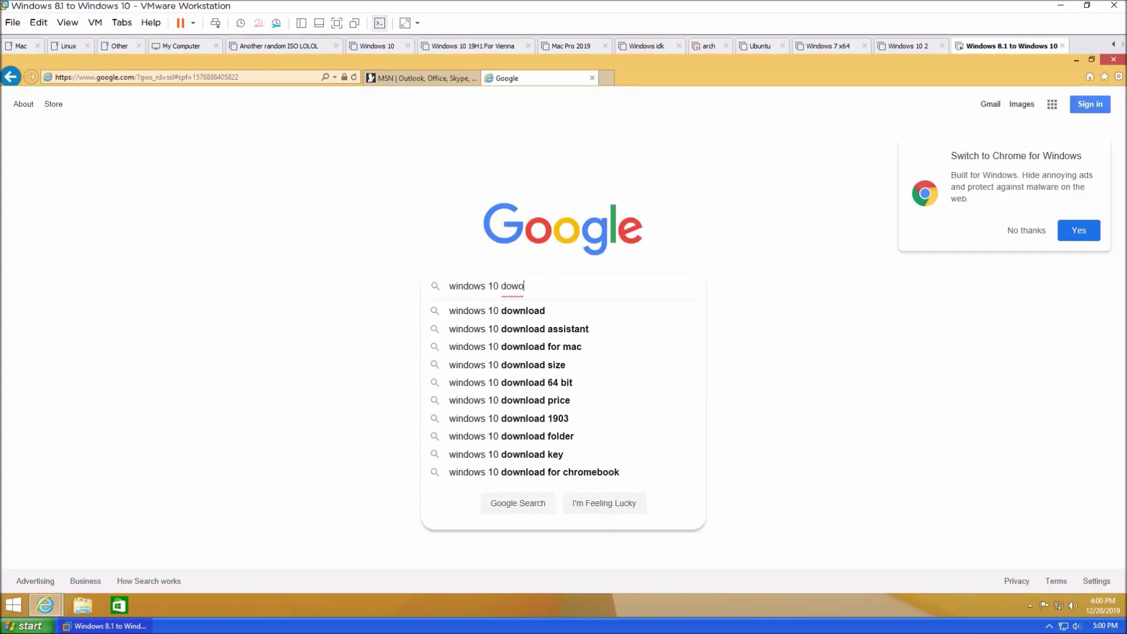
{"action": "key", "text": "BackSpace"}
{"action": "type", "text": "nload"}
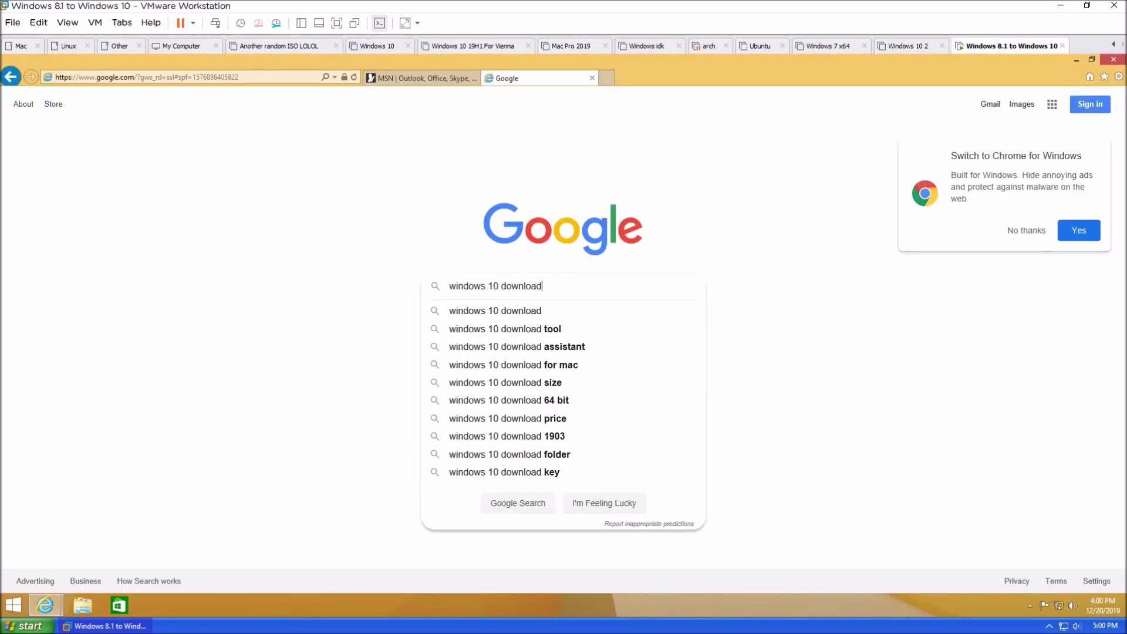
{"action": "key", "text": "Return"}
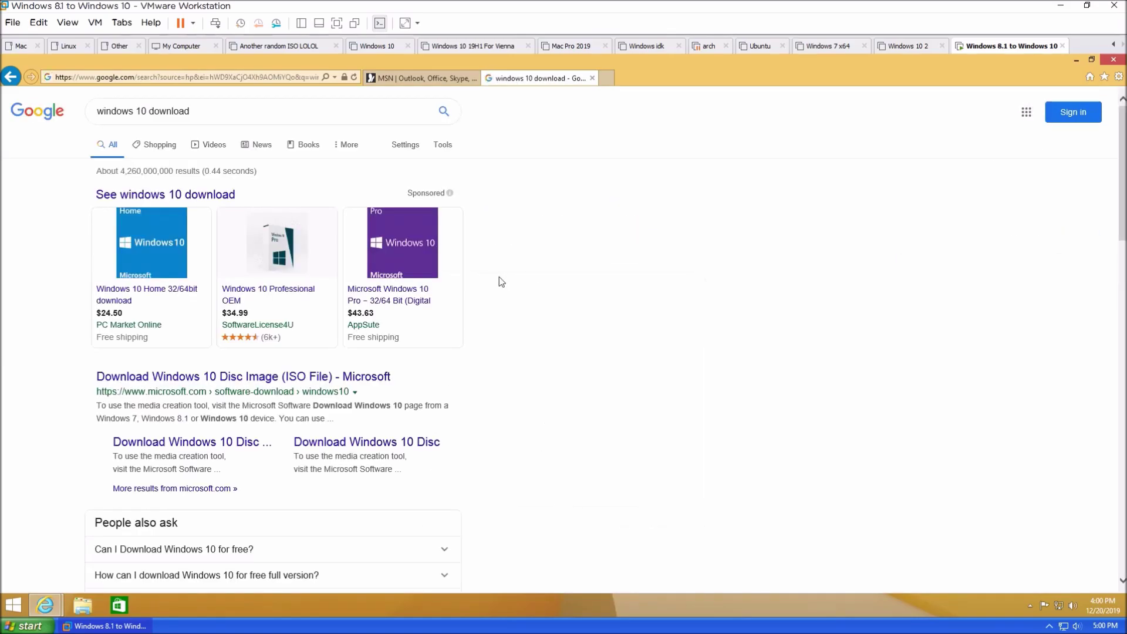
{"action": "left_click", "coordinate": [153, 380]}
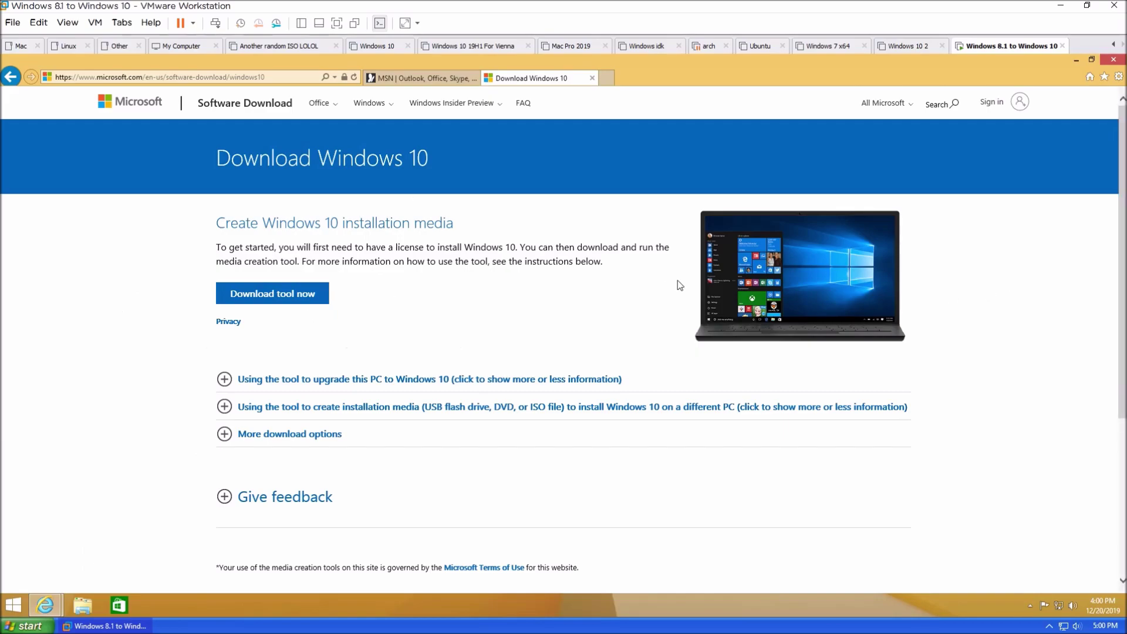
Download and run MediaCreationTool1909.exe, allowing it to make changes to the computer, and close all browser tabs
{"action": "left_click", "coordinate": [314, 306]}
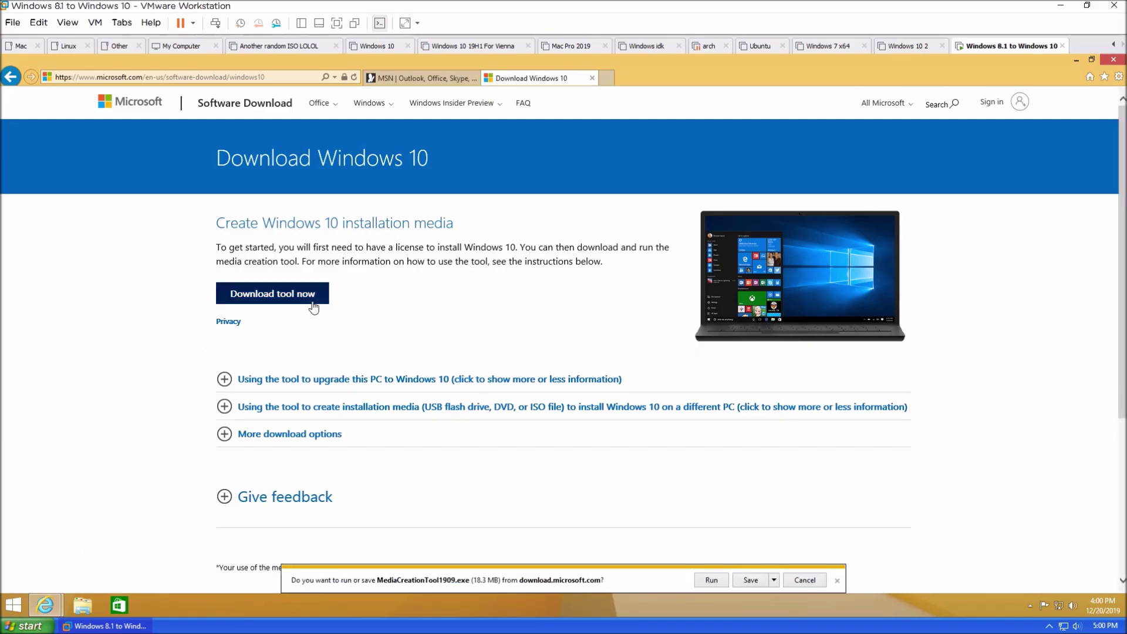
{"action": "left_click", "coordinate": [710, 579]}
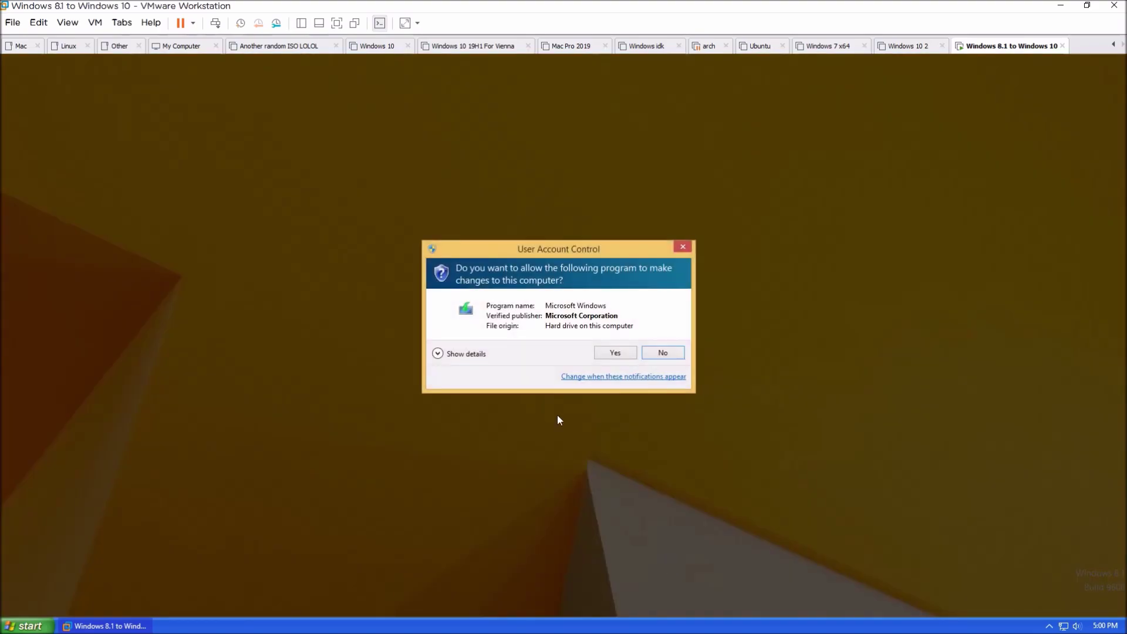
{"action": "left_click", "coordinate": [615, 352]}
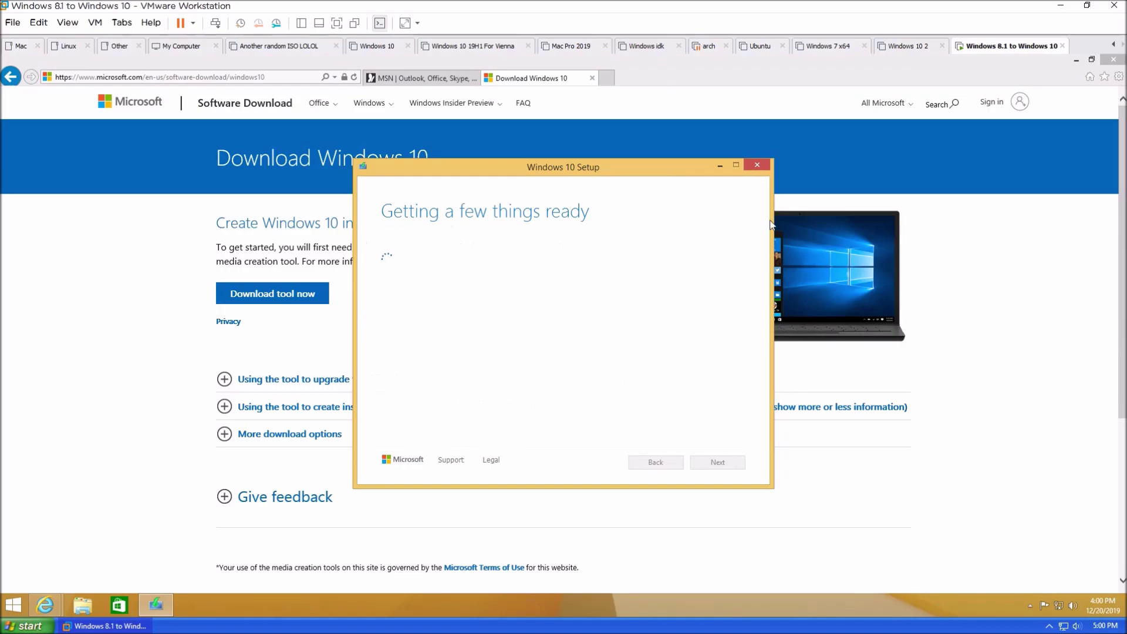
{"action": "left_click", "coordinate": [1109, 61]}
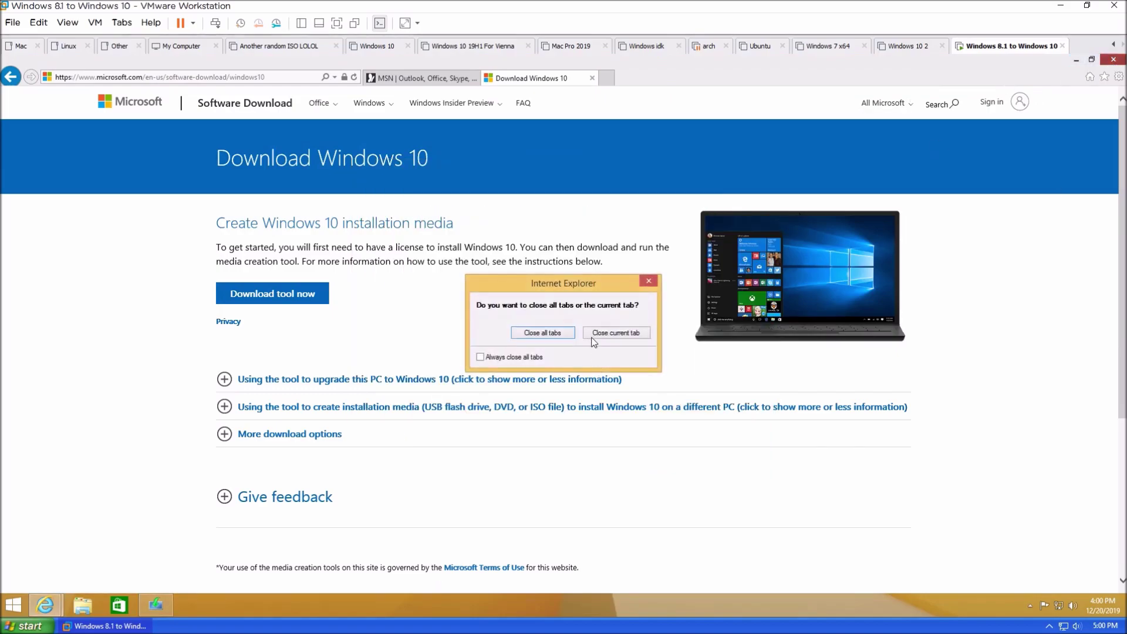
{"action": "left_click", "coordinate": [544, 332]}
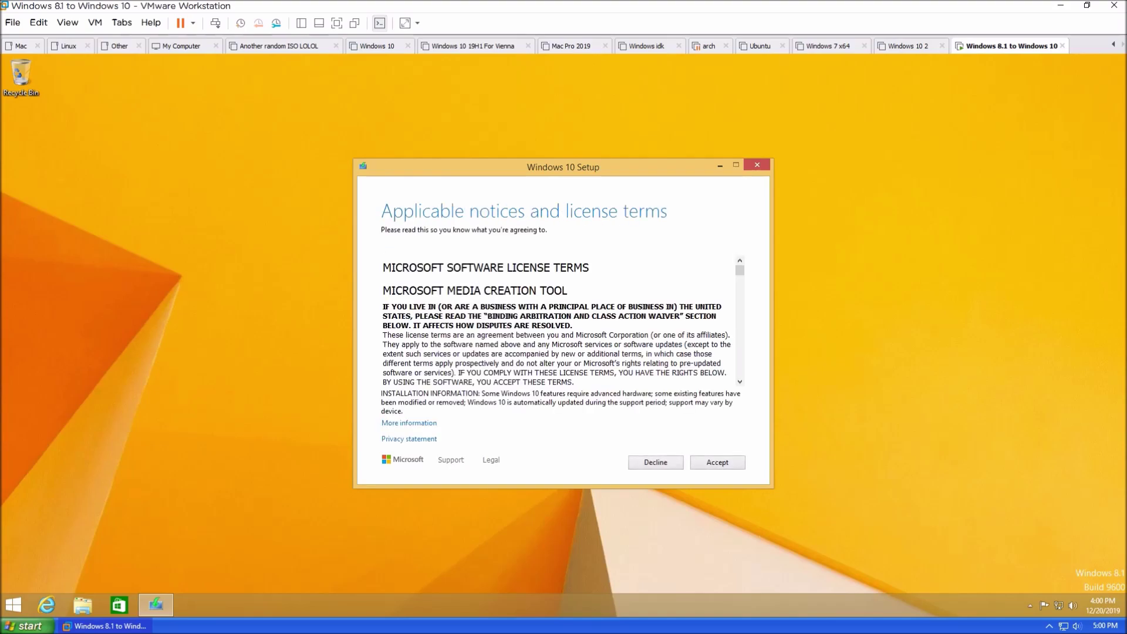
Accept the Media Creation Tool license terms and proceed with upgrading this PC now
{"action": "left_click", "coordinate": [713, 467]}
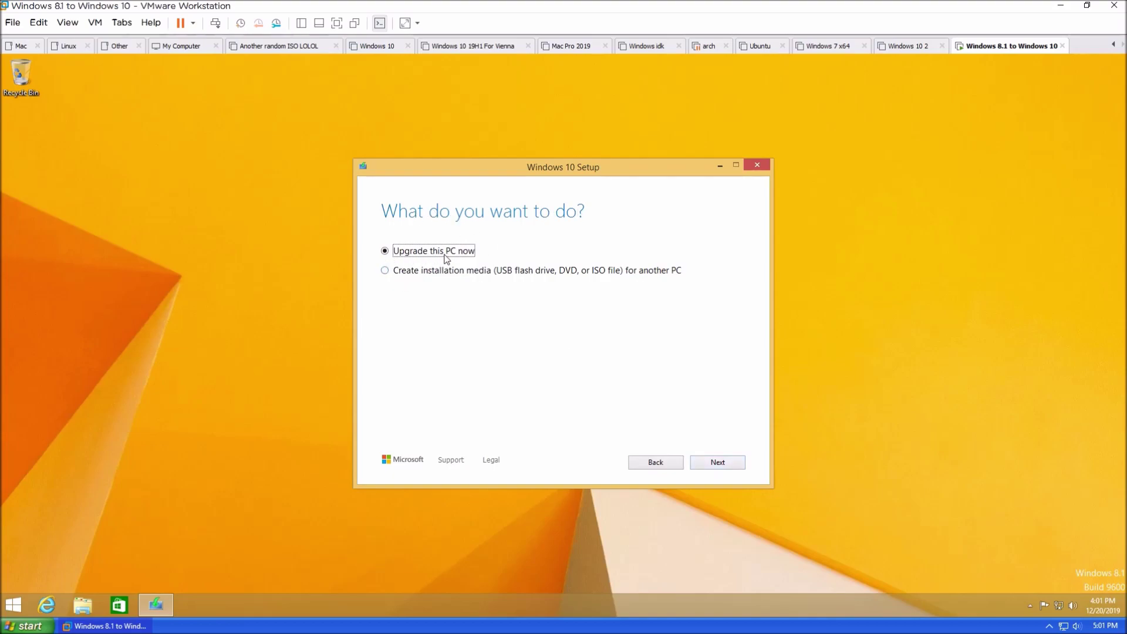
{"action": "left_click", "coordinate": [719, 465]}
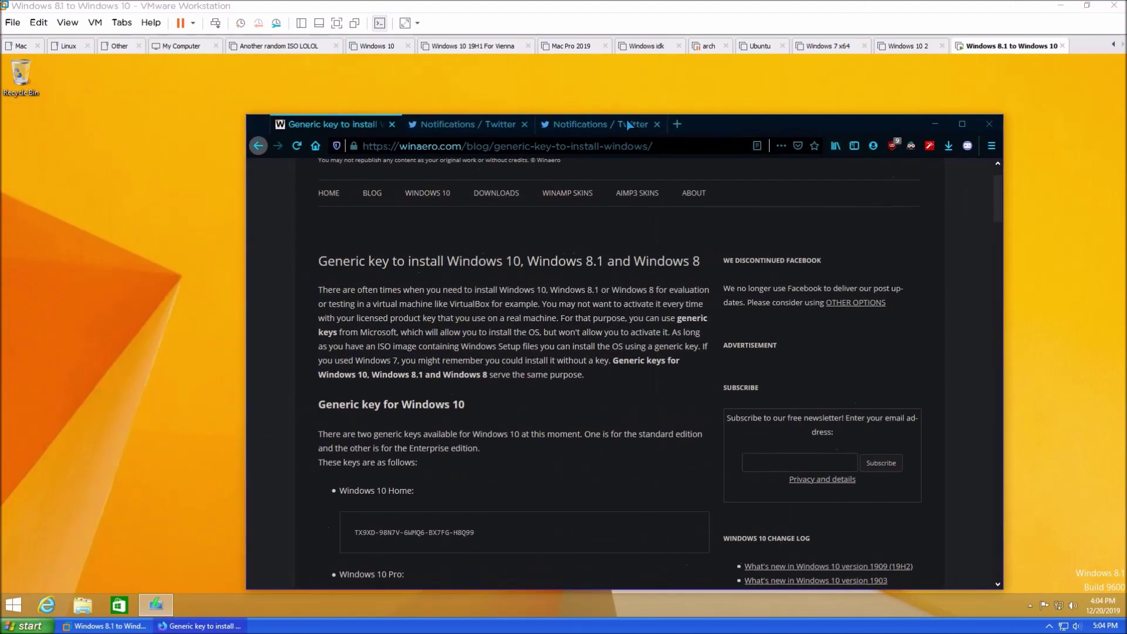
Copy the generic Windows 10 Home key from the Winaero page, paste it as the setup's product key and continue
{"action": "left_click_drag", "start_coordinate": [634, 81], "coordinate": [915, 36]}
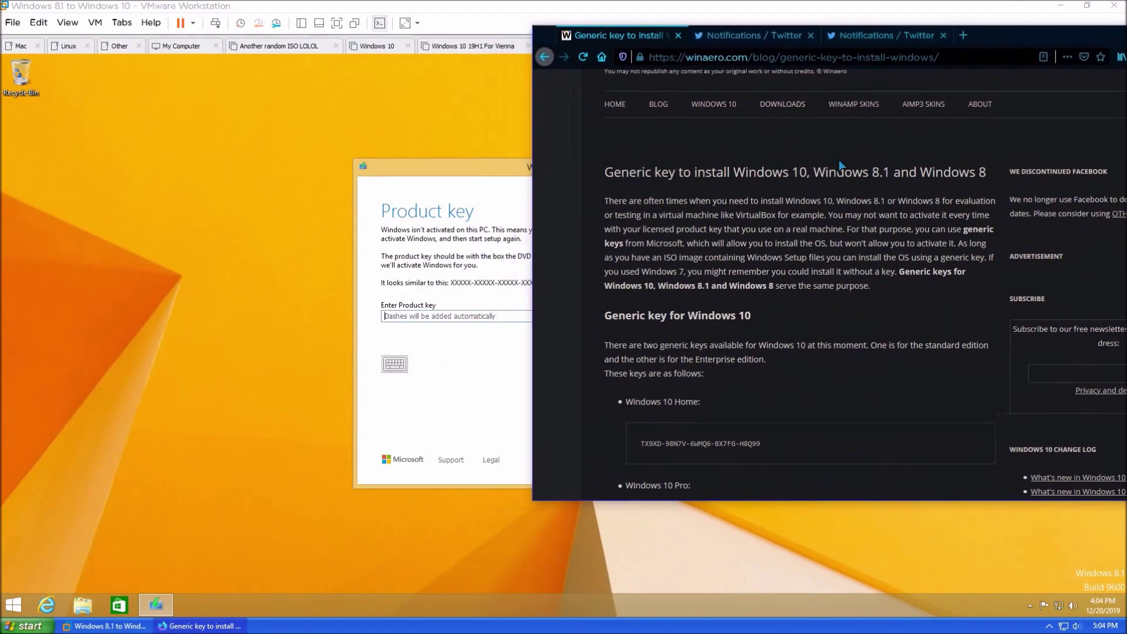
{"action": "scroll", "coordinate": [723, 366], "scroll_direction": "down", "scroll_amount": 1}
{"action": "scroll", "coordinate": [723, 366], "scroll_direction": "down", "scroll_amount": 3}
{"action": "left_click_drag", "start_coordinate": [763, 323], "coordinate": [637, 332]}
{"action": "right_click", "coordinate": [667, 327]}
{"action": "left_click", "coordinate": [696, 335]}
{"action": "left_click", "coordinate": [493, 317]}
{"action": "right_click", "coordinate": [493, 317]}
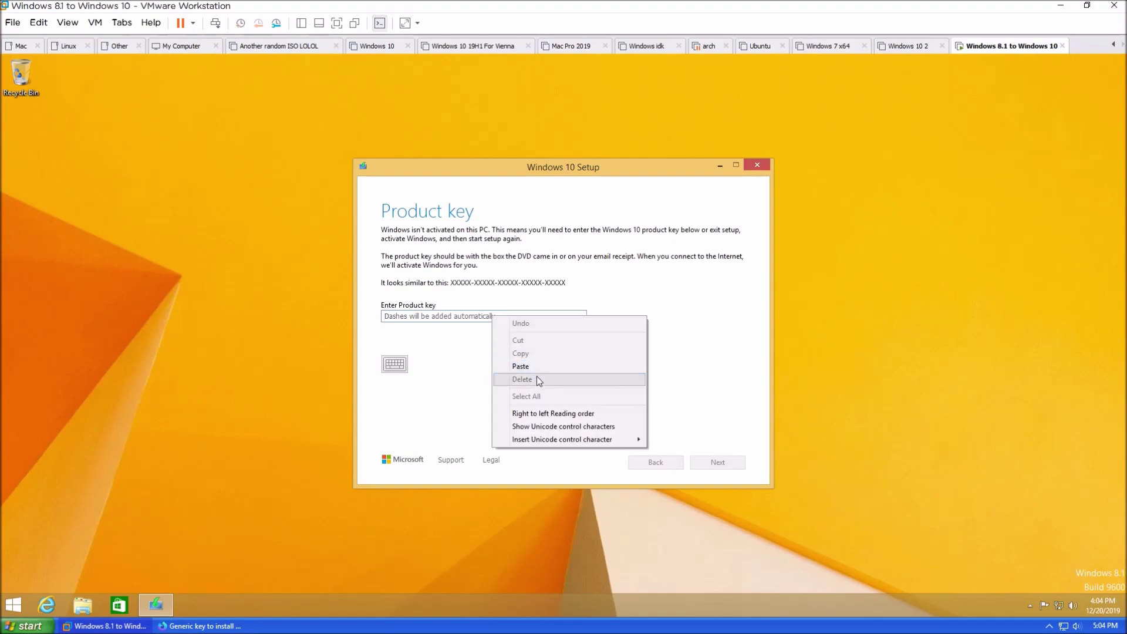
{"action": "left_click", "coordinate": [534, 365]}
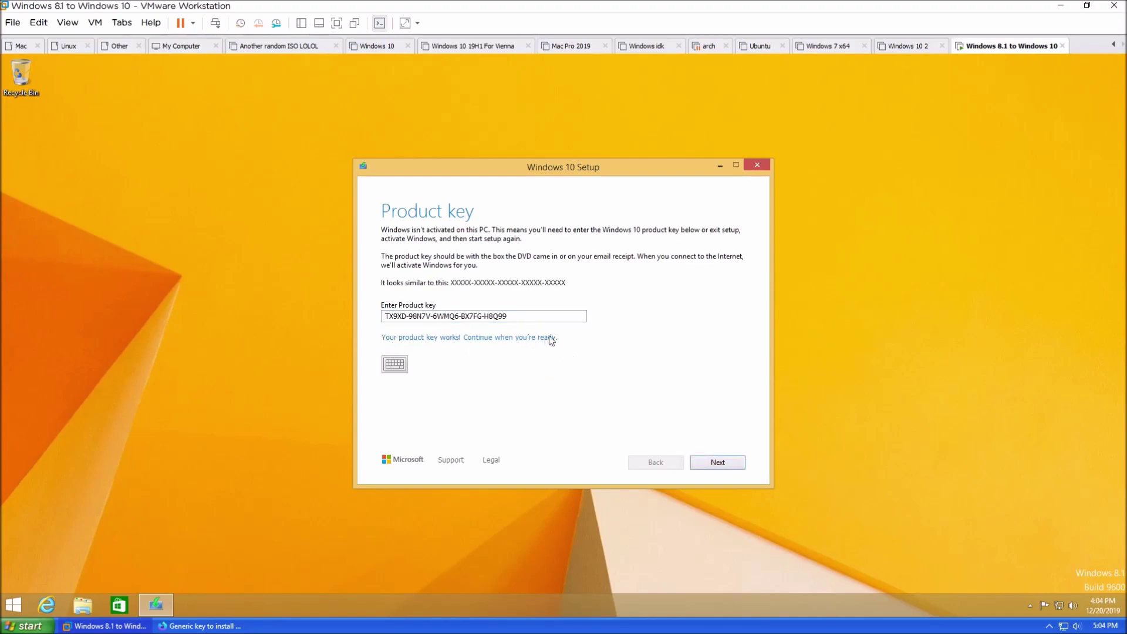
{"action": "left_click", "coordinate": [717, 463]}
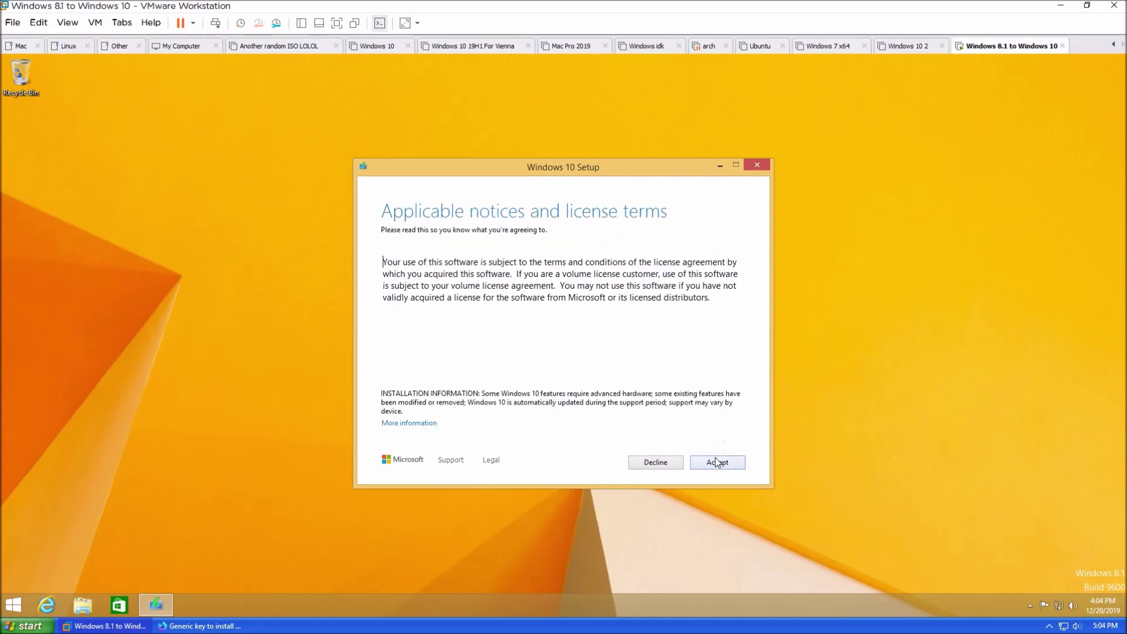
Accept the Windows 10 license terms and start installing Windows 10 Home, keeping personal files and apps
{"action": "left_click", "coordinate": [718, 463]}
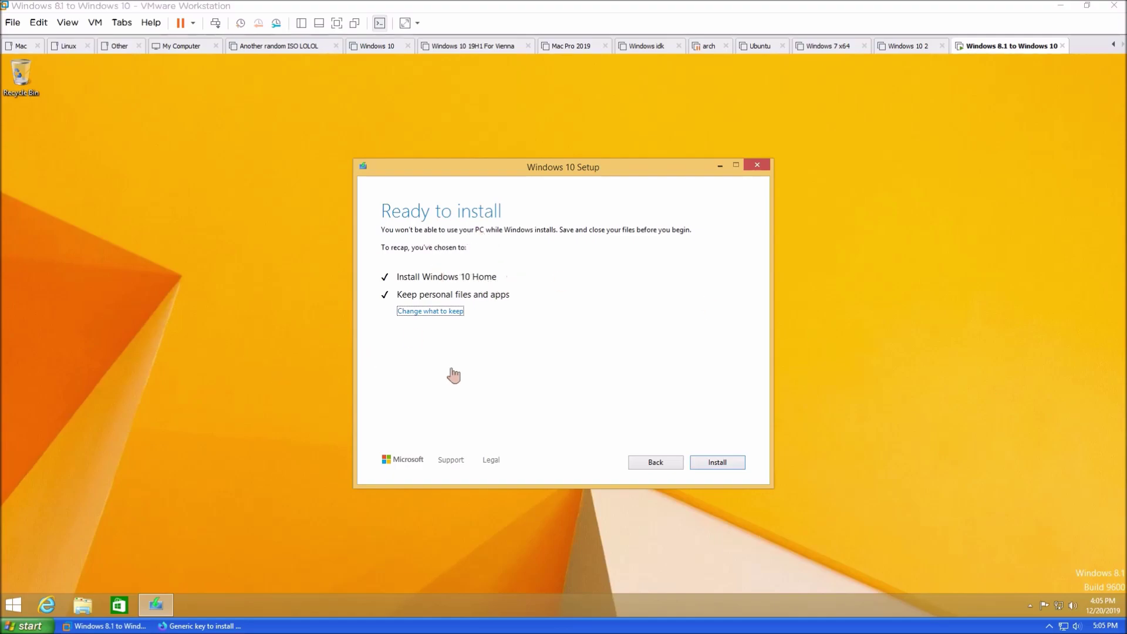
{"action": "left_click", "coordinate": [569, 241]}
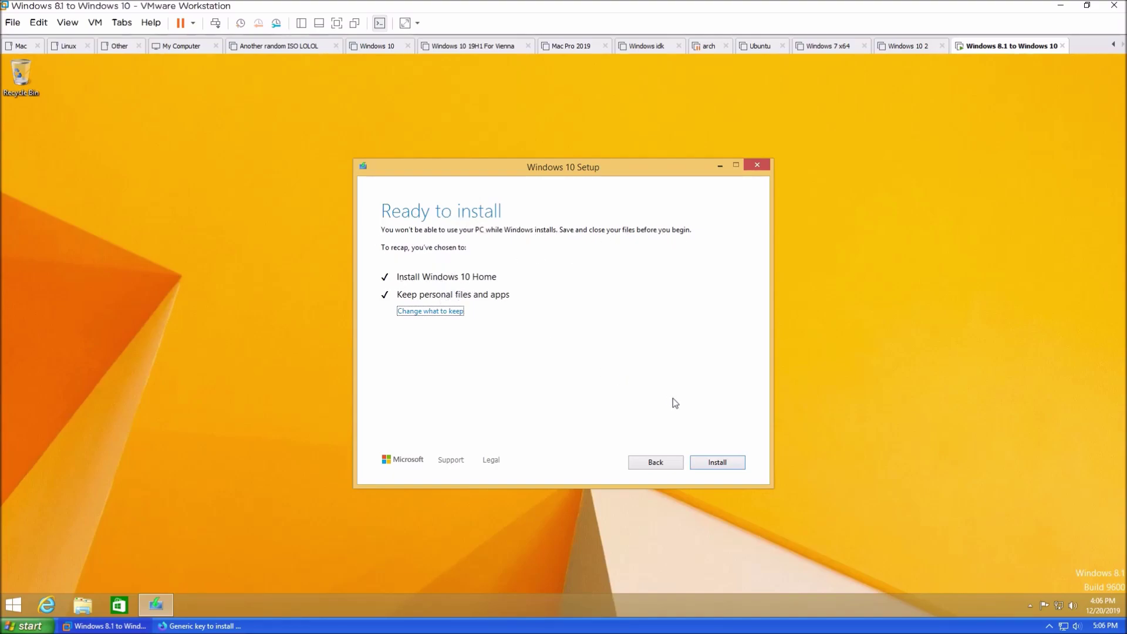
{"action": "left_click", "coordinate": [719, 463]}
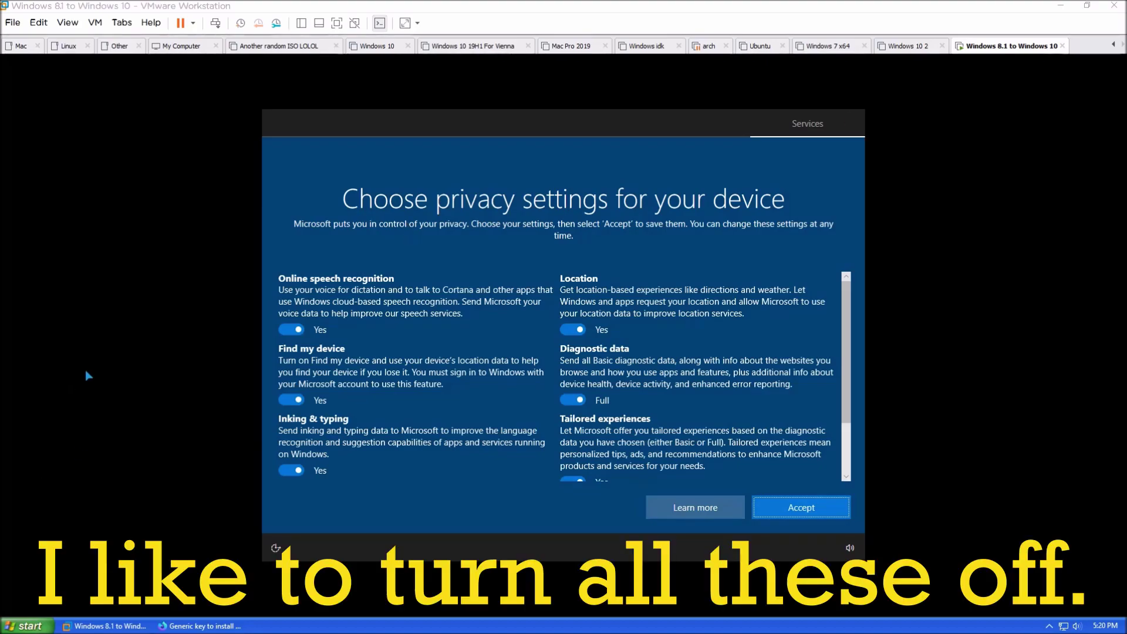
Turn off speech recognition, location, find my device, inking, advertising ID and tailored experiences, set diagnostic data to Basic, and accept
{"action": "left_click", "coordinate": [291, 330]}
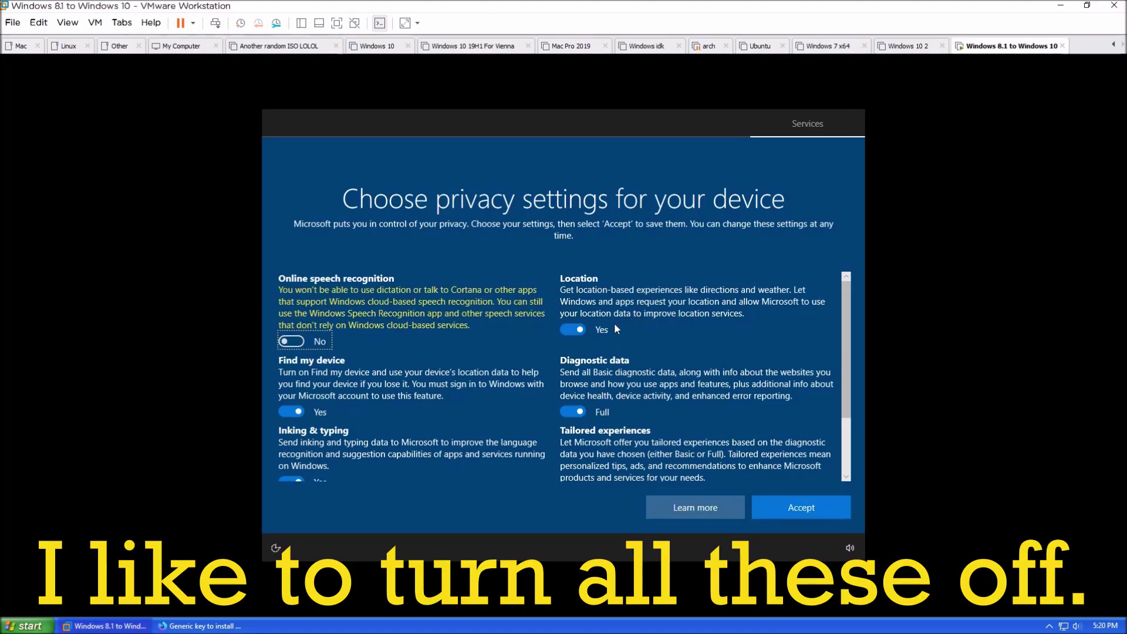
{"action": "left_click", "coordinate": [572, 329]}
{"action": "left_click", "coordinate": [573, 412]}
{"action": "left_click", "coordinate": [291, 412]}
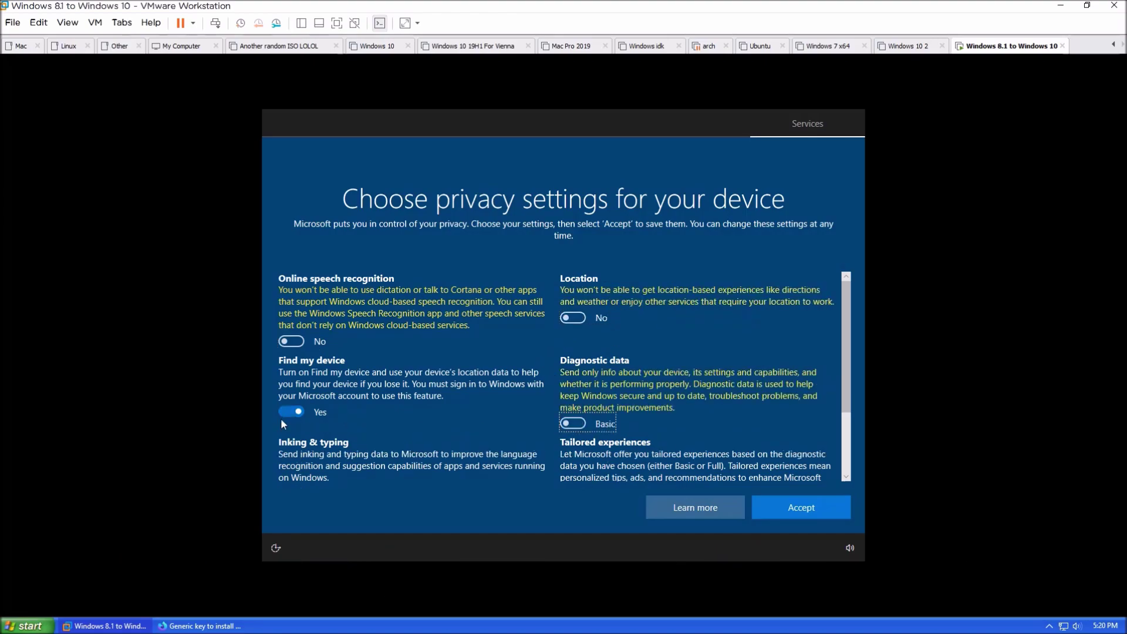
{"action": "scroll", "coordinate": [336, 378], "scroll_direction": "down", "scroll_amount": 3}
{"action": "left_click", "coordinate": [292, 398]}
{"action": "left_click", "coordinate": [291, 468]}
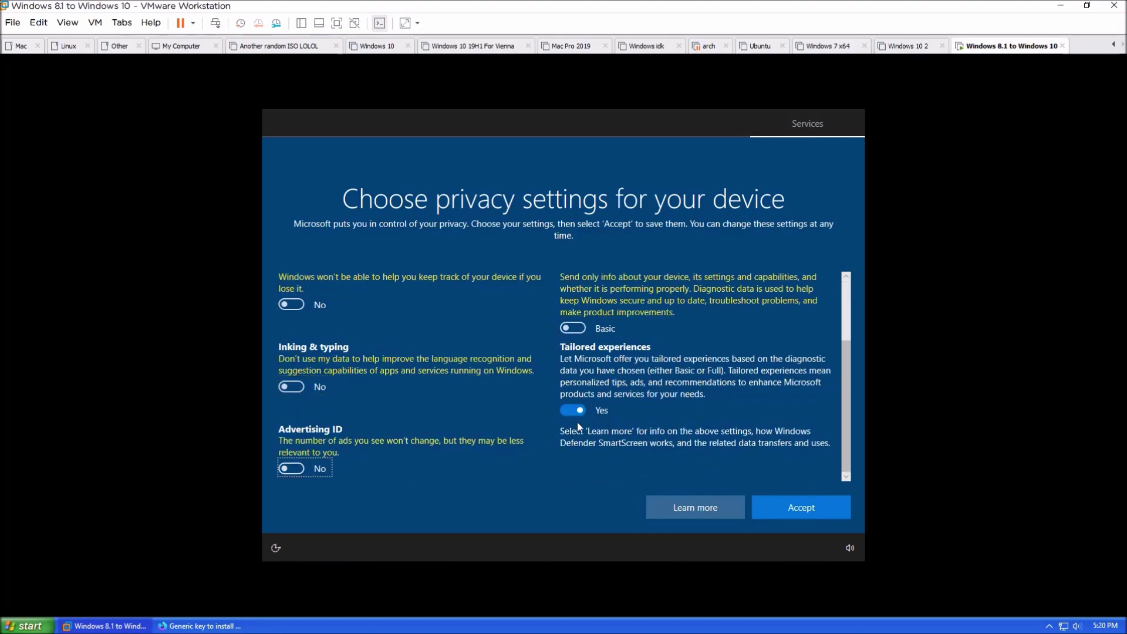
{"action": "scroll", "coordinate": [703, 454], "scroll_direction": "up", "scroll_amount": 1}
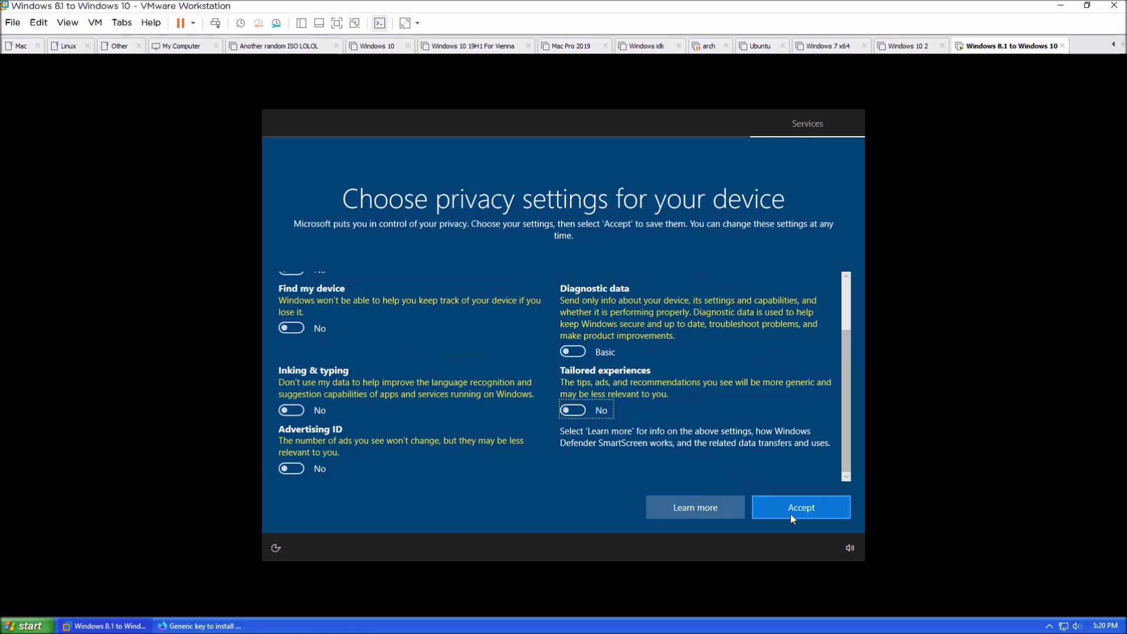
{"action": "left_click", "coordinate": [790, 513]}
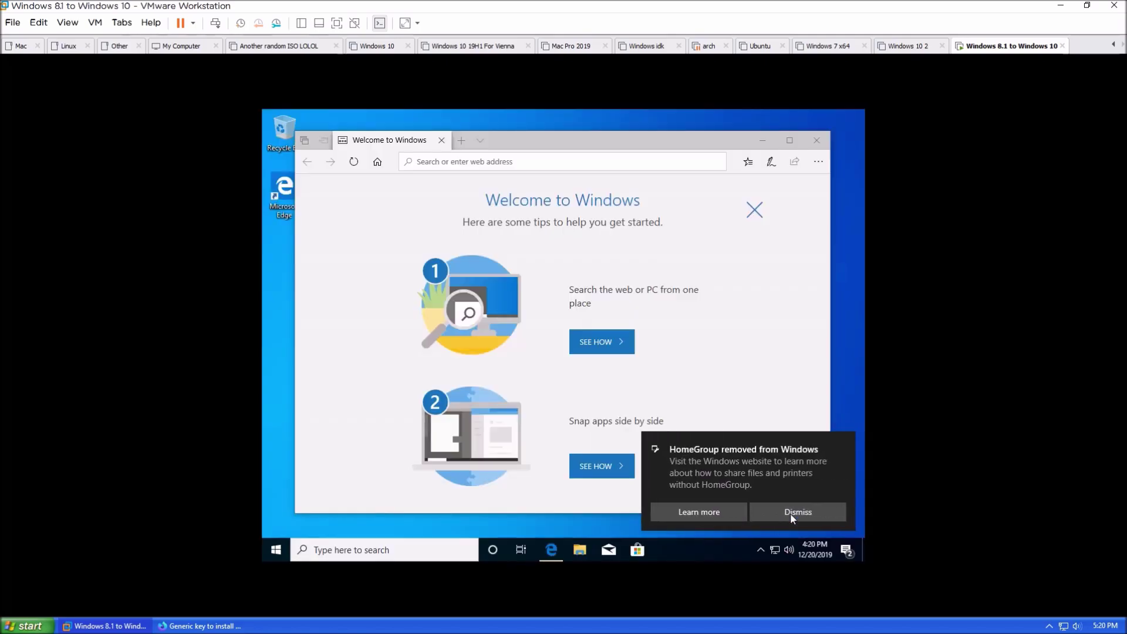
Start reinstalling VMware Tools for the upgraded virtual machine
{"action": "left_click", "coordinate": [95, 22]}
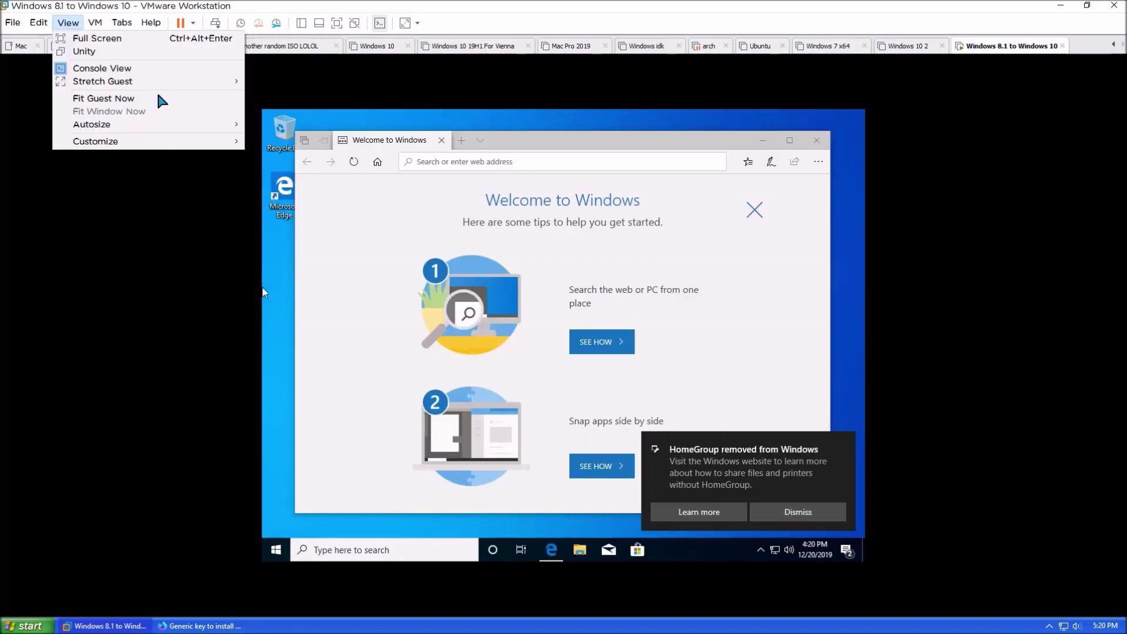
{"action": "left_click", "coordinate": [330, 109]}
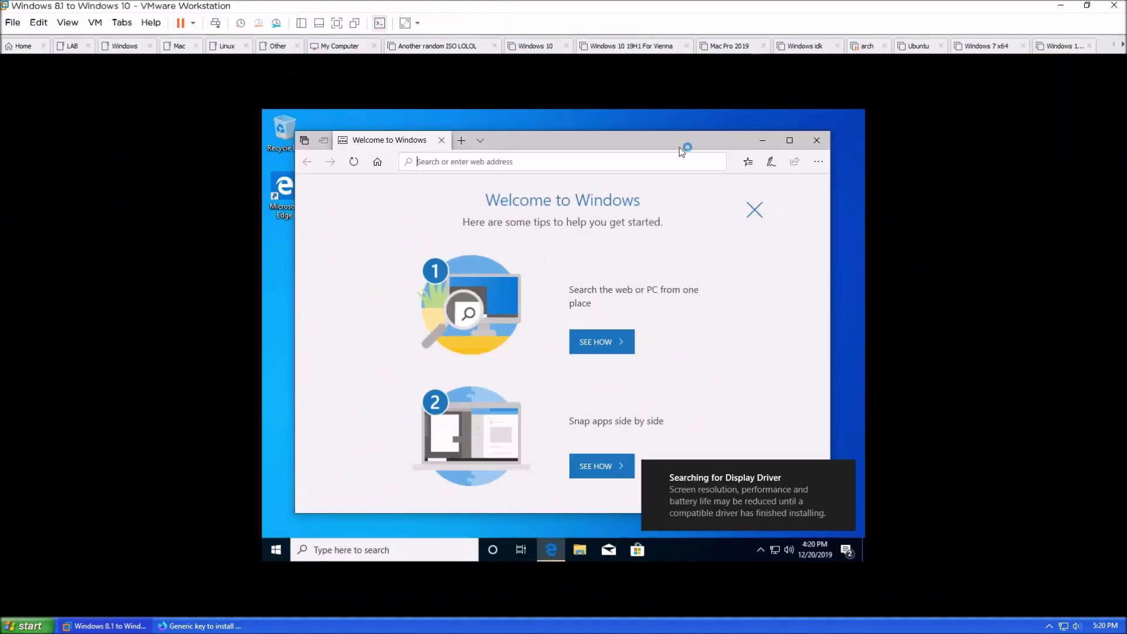
{"action": "left_click", "coordinate": [95, 22]}
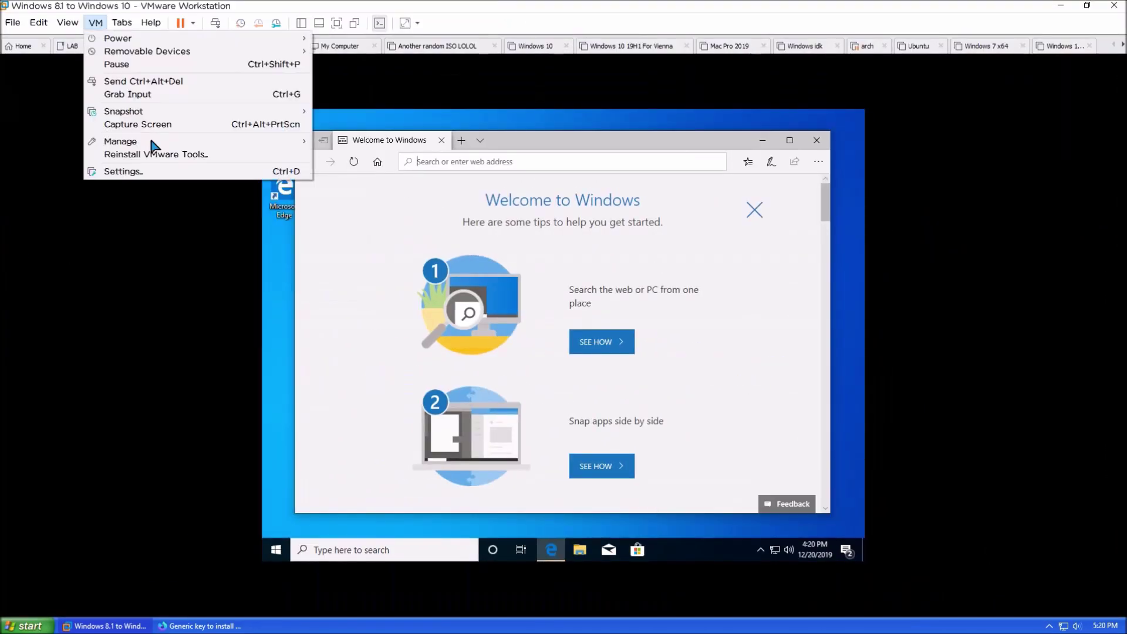
{"action": "left_click", "coordinate": [129, 154]}
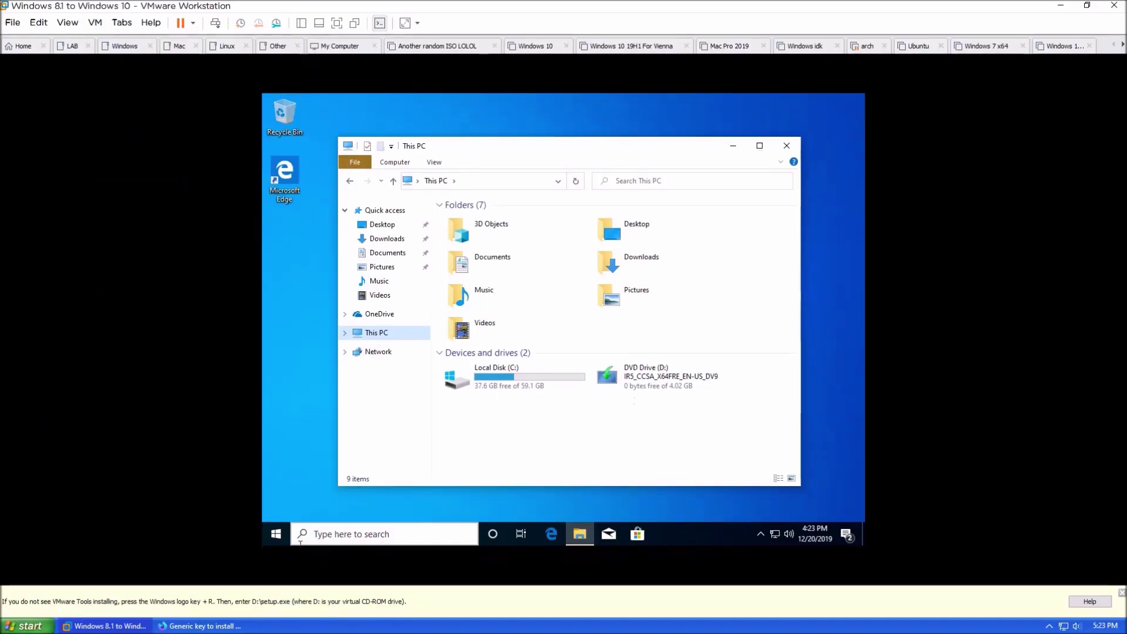
Launch the VMware Tools setup from DVD Drive (D:) and advance through its installation wizard
{"action": "double_click", "coordinate": [607, 375]}
{"action": "left_click", "coordinate": [538, 388]}
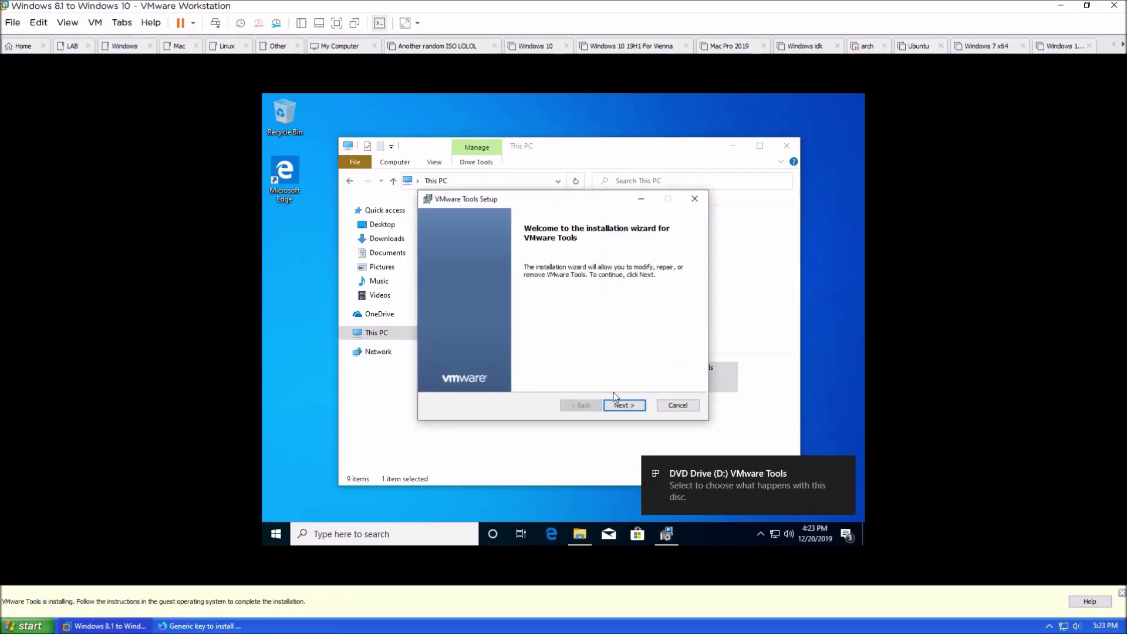
{"action": "left_click", "coordinate": [614, 403]}
{"action": "left_click", "coordinate": [621, 405]}
{"action": "left_click", "coordinate": [625, 405]}
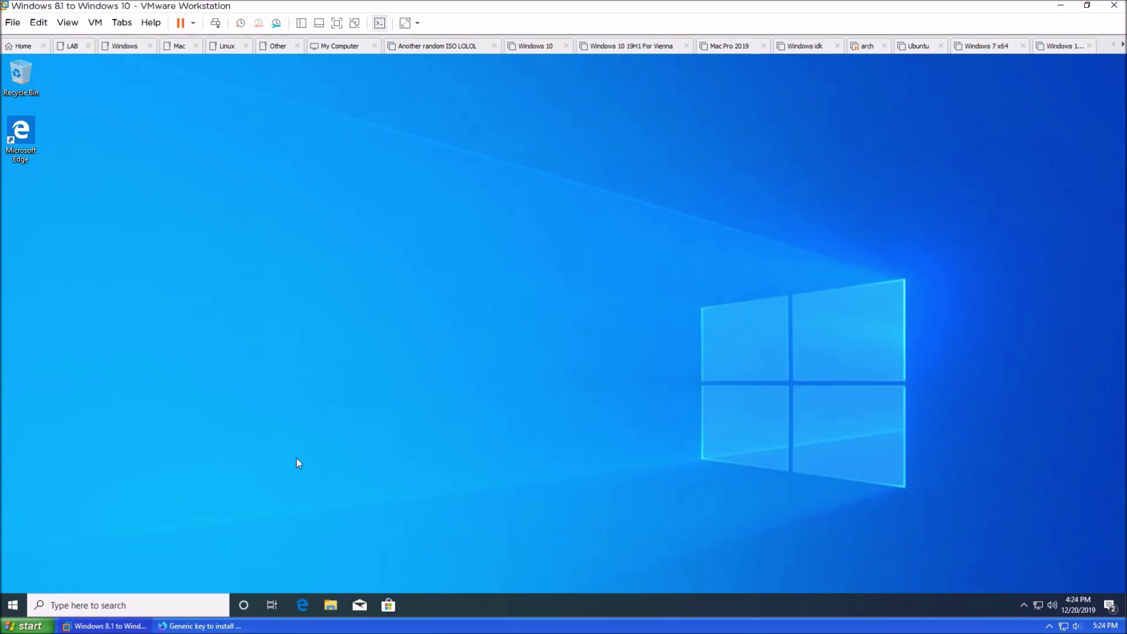
Open the System About page and review the device specifications and the Windows edition, version and build
{"action": "right_click", "coordinate": [12, 605]}
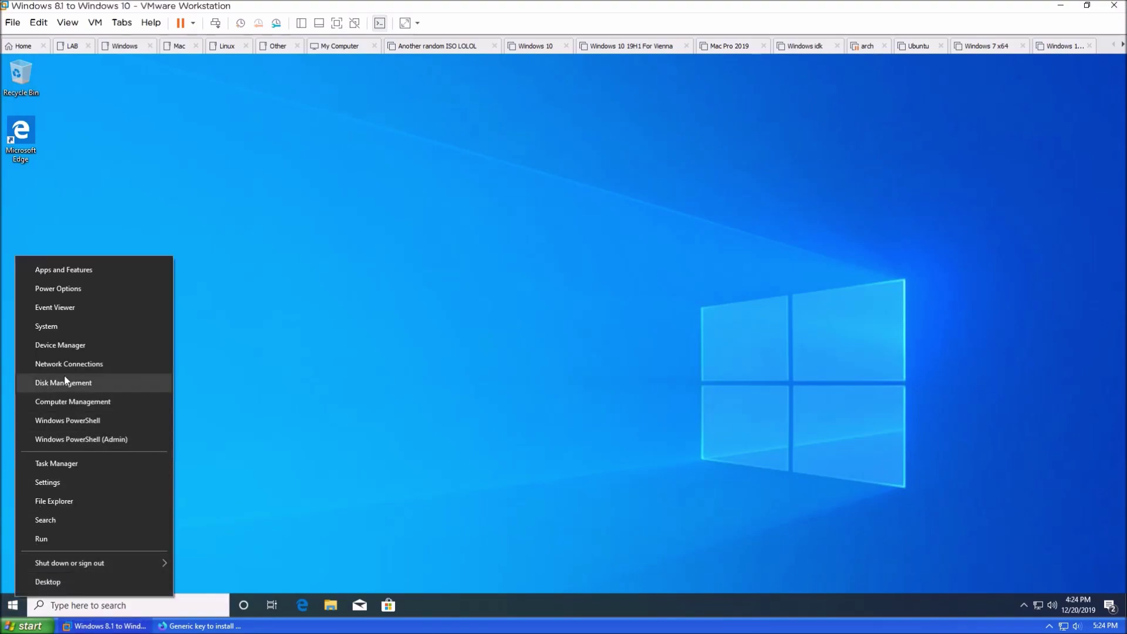
{"action": "left_click", "coordinate": [66, 321]}
{"action": "left_click_drag", "start_coordinate": [327, 96], "coordinate": [540, 78]}
{"action": "scroll", "coordinate": [571, 322], "scroll_direction": "down", "scroll_amount": 1}
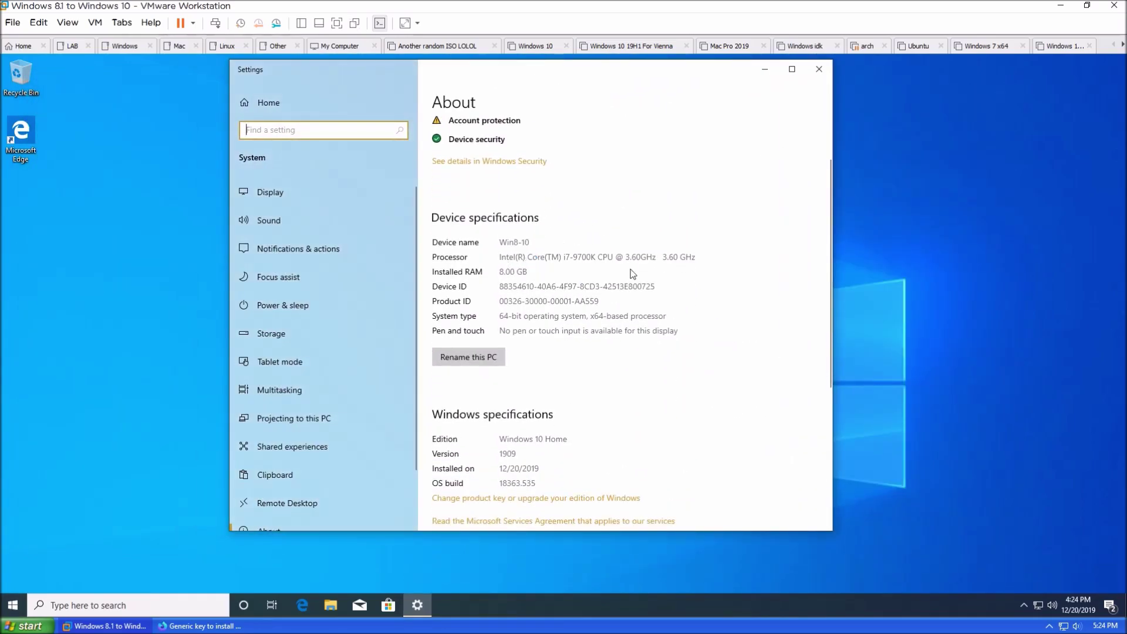
{"action": "scroll", "coordinate": [629, 332], "scroll_direction": "down", "scroll_amount": 2}
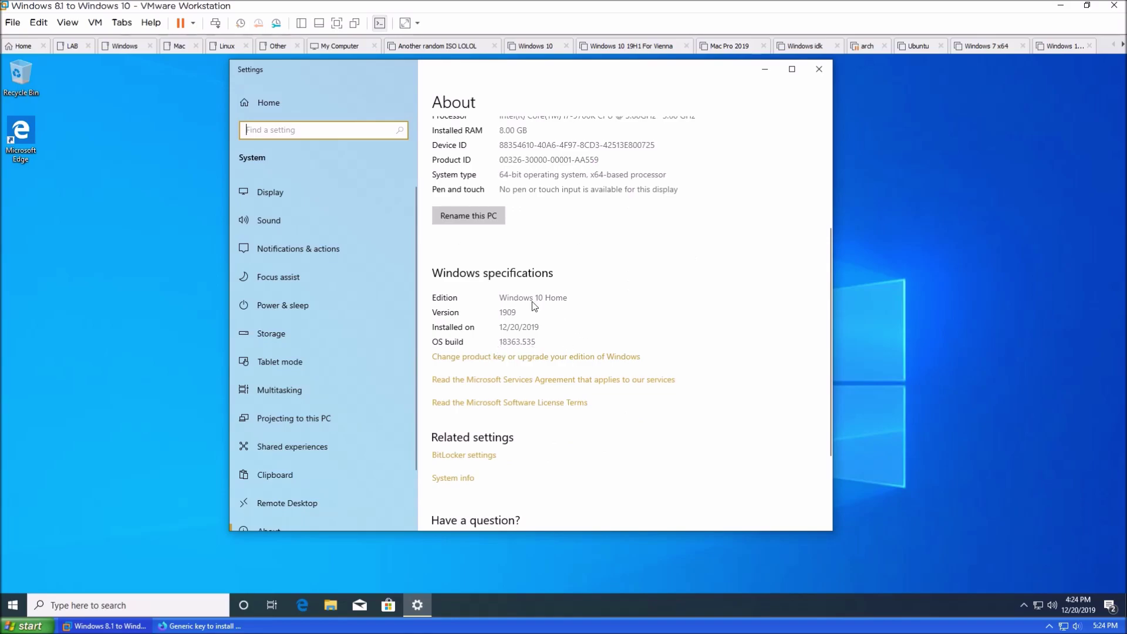
{"action": "scroll", "coordinate": [590, 385], "scroll_direction": "down", "scroll_amount": 2}
{"action": "scroll", "coordinate": [616, 399], "scroll_direction": "up", "scroll_amount": 5}
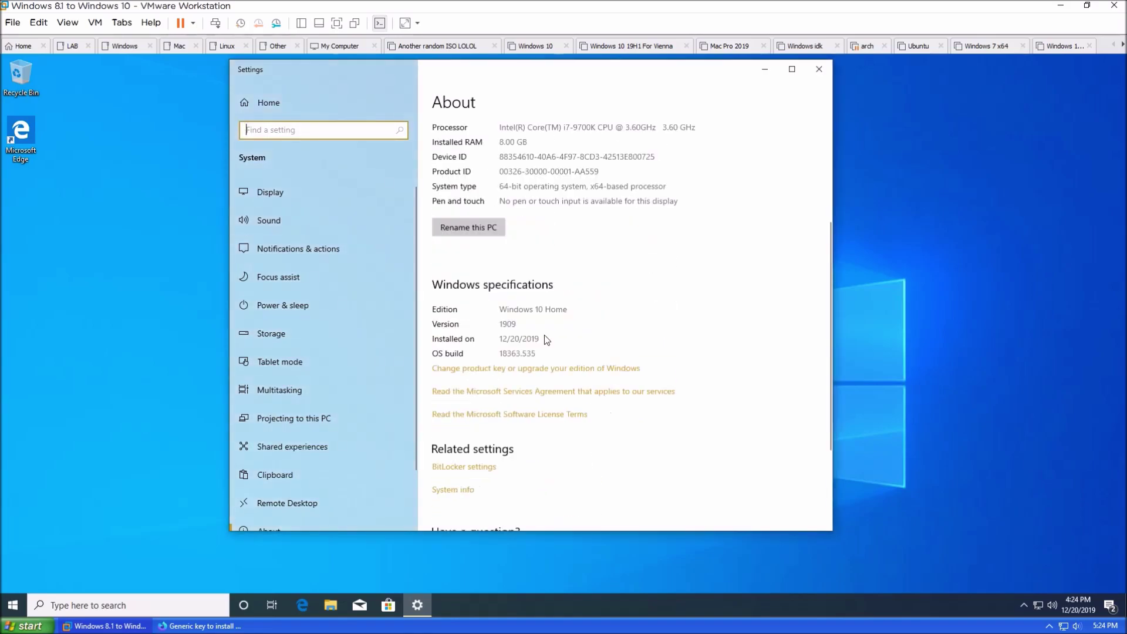
Check for updates in Windows Update under Update & Security, and open File Explorer
{"action": "left_click", "coordinate": [269, 102]}
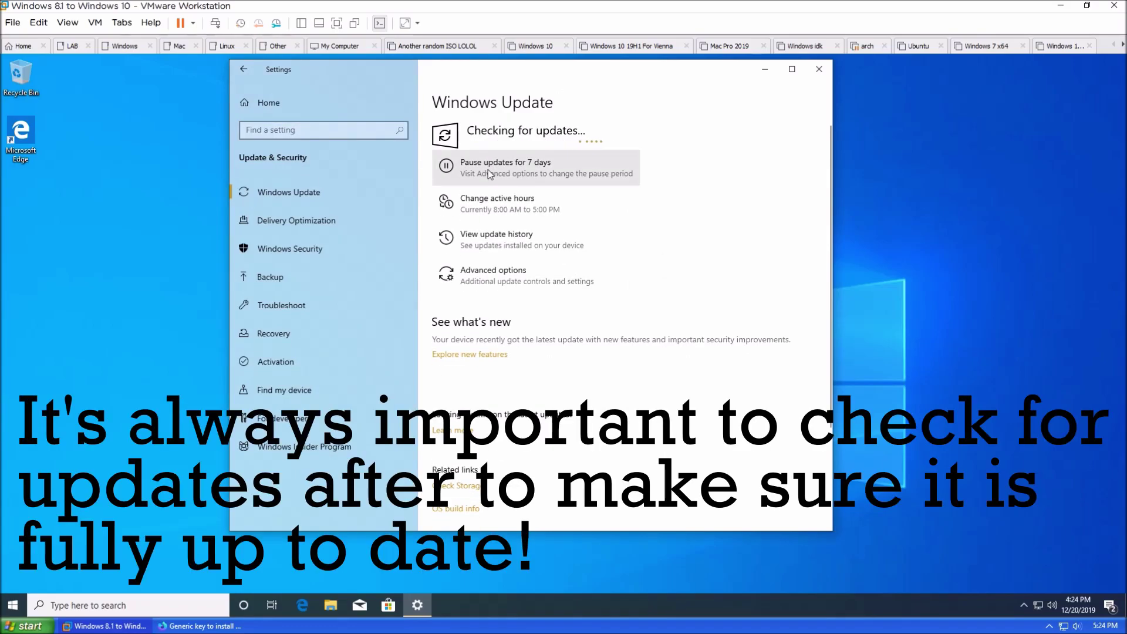
{"action": "left_click_drag", "start_coordinate": [511, 77], "coordinate": [684, 101]}
{"action": "left_click", "coordinate": [330, 605]}
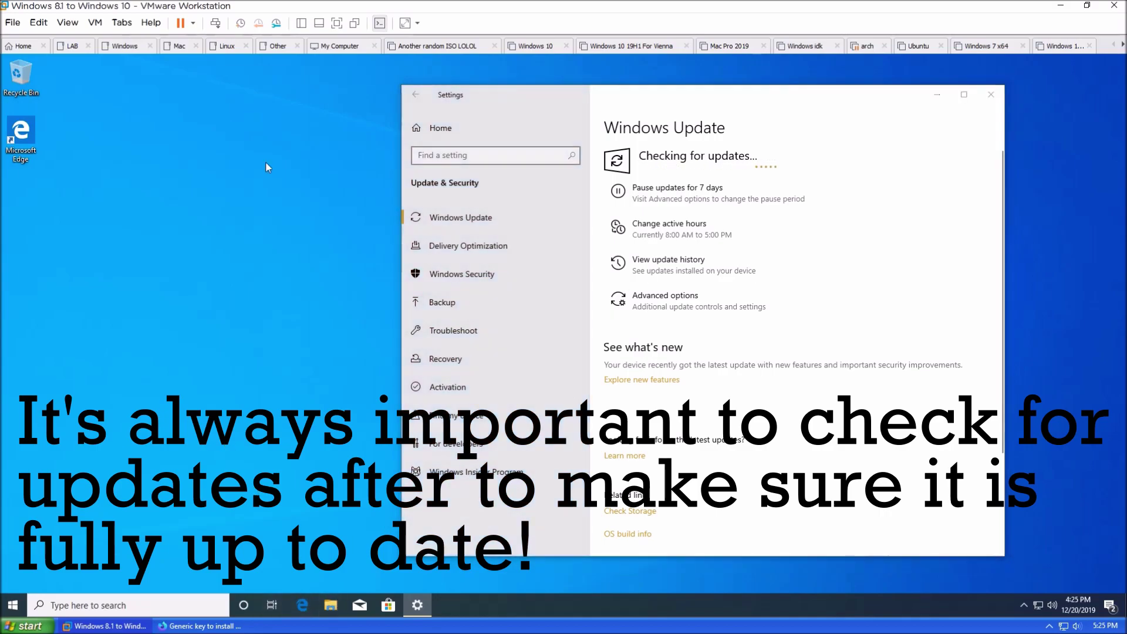
Open the system properties of This PC to view basic computer information, and close File Explorer
{"action": "right_click", "coordinate": [275, 348]}
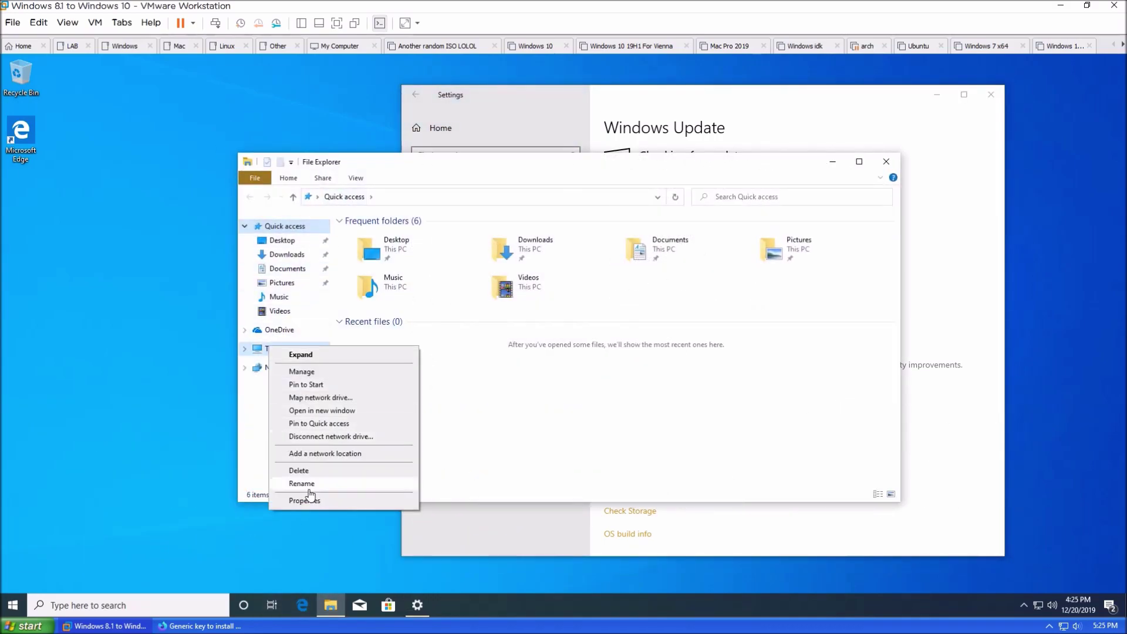
{"action": "left_click", "coordinate": [311, 500]}
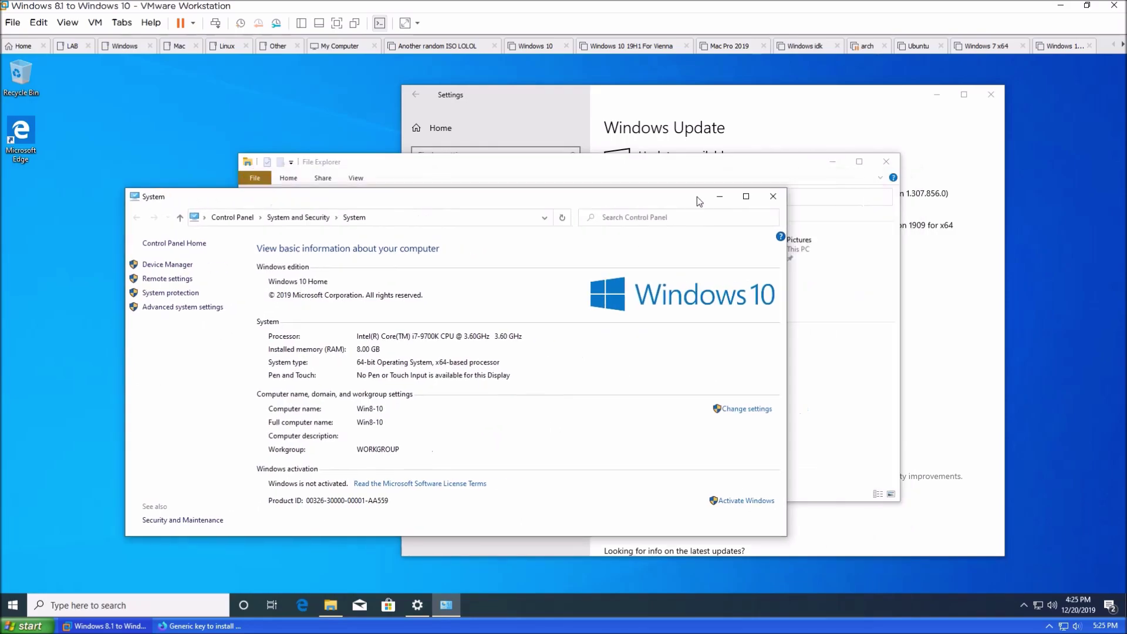
{"action": "left_click", "coordinate": [886, 161]}
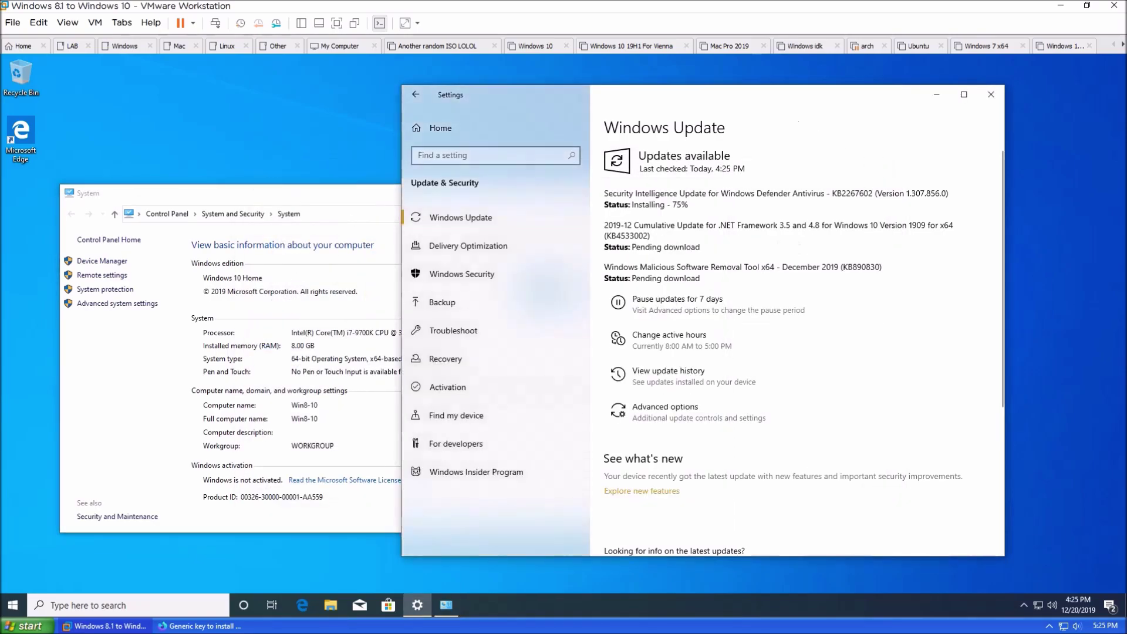
{"action": "left_click_drag", "start_coordinate": [292, 200], "coordinate": [272, 163]}
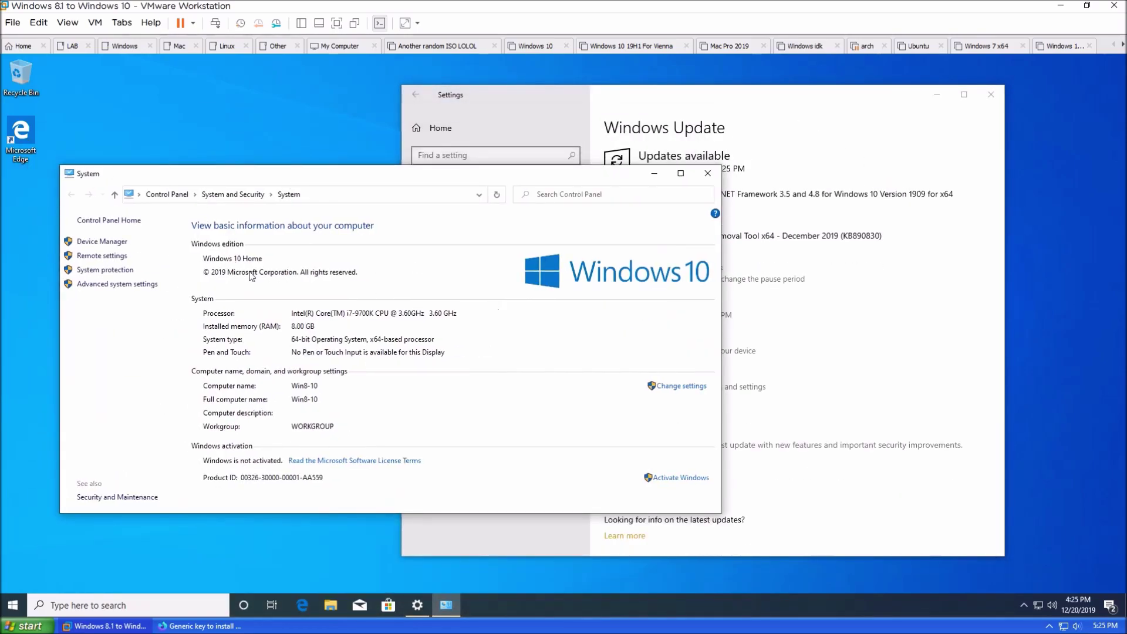
Review the update progress in Windows Update, return to the Settings home page and close Settings
{"action": "left_click", "coordinate": [821, 203]}
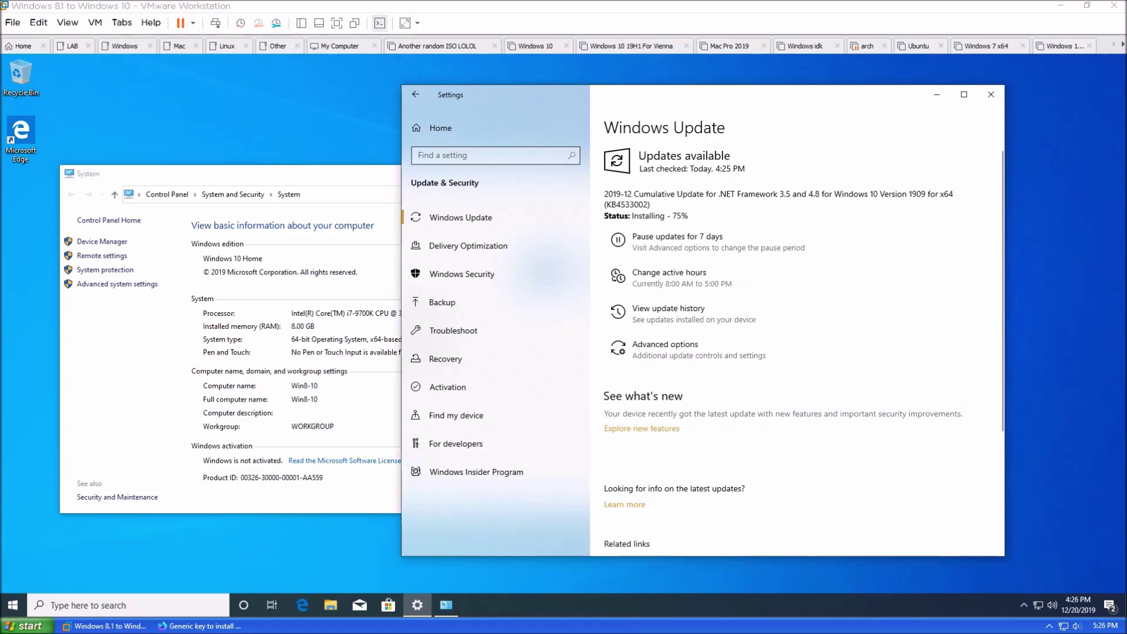
{"action": "left_click_drag", "start_coordinate": [667, 103], "coordinate": [661, 110]}
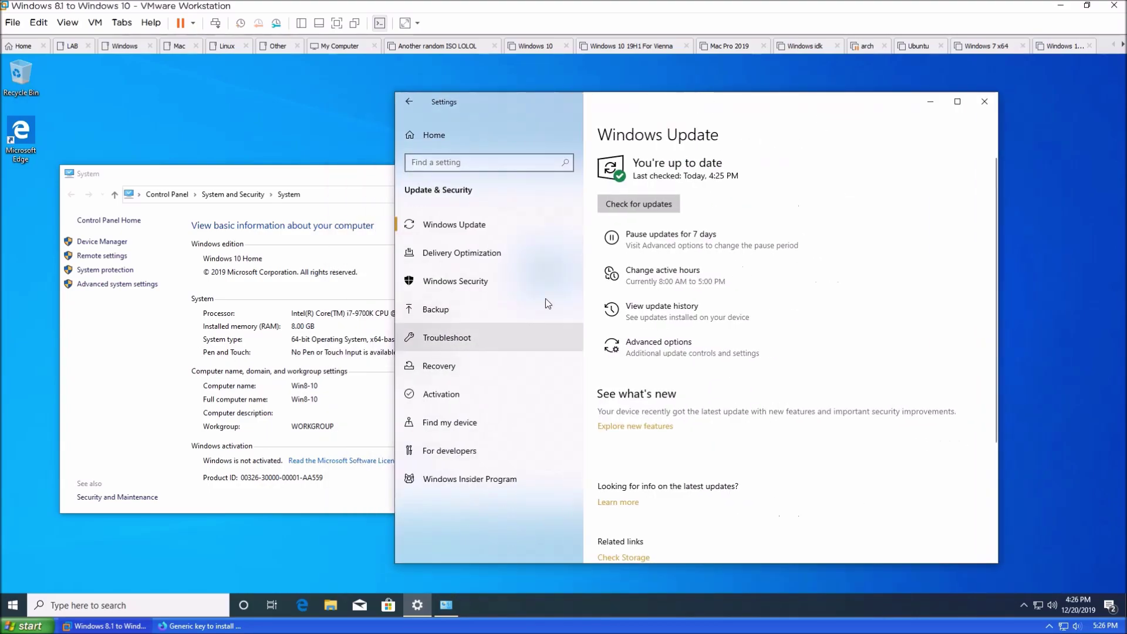
{"action": "left_click", "coordinate": [433, 135]}
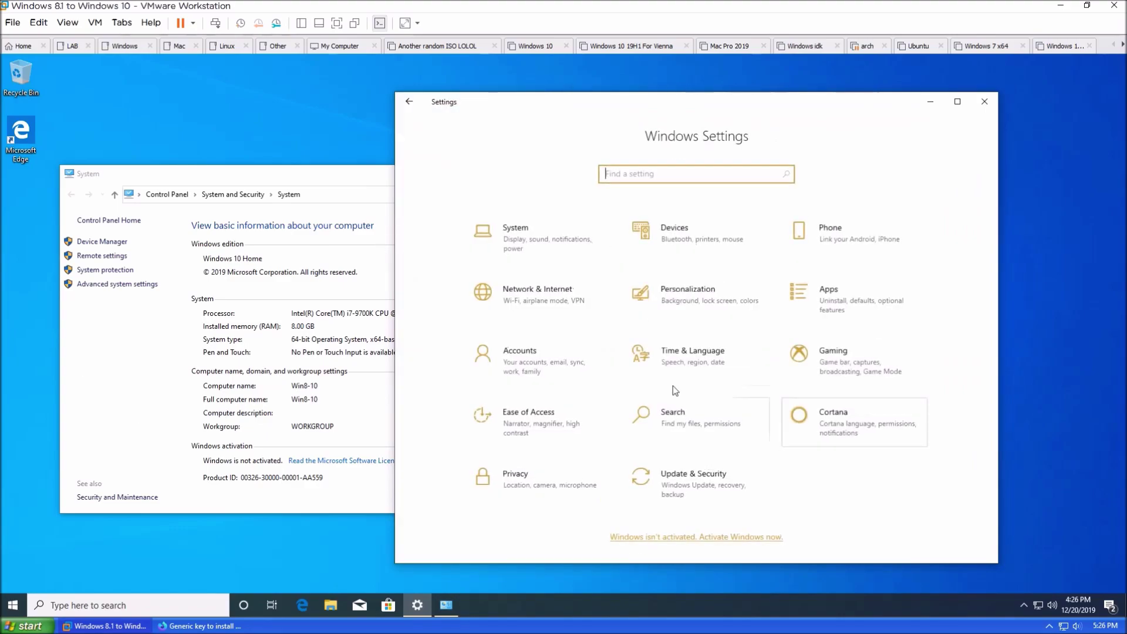
{"action": "left_click", "coordinate": [984, 101]}
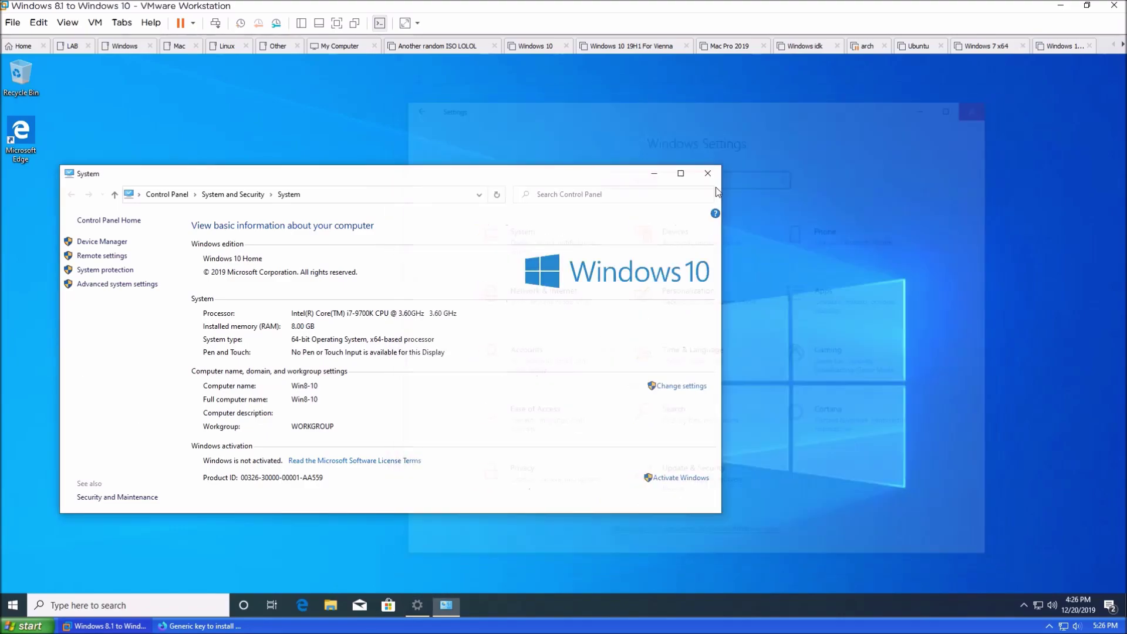
{"action": "left_click_drag", "start_coordinate": [525, 177], "coordinate": [732, 170]}
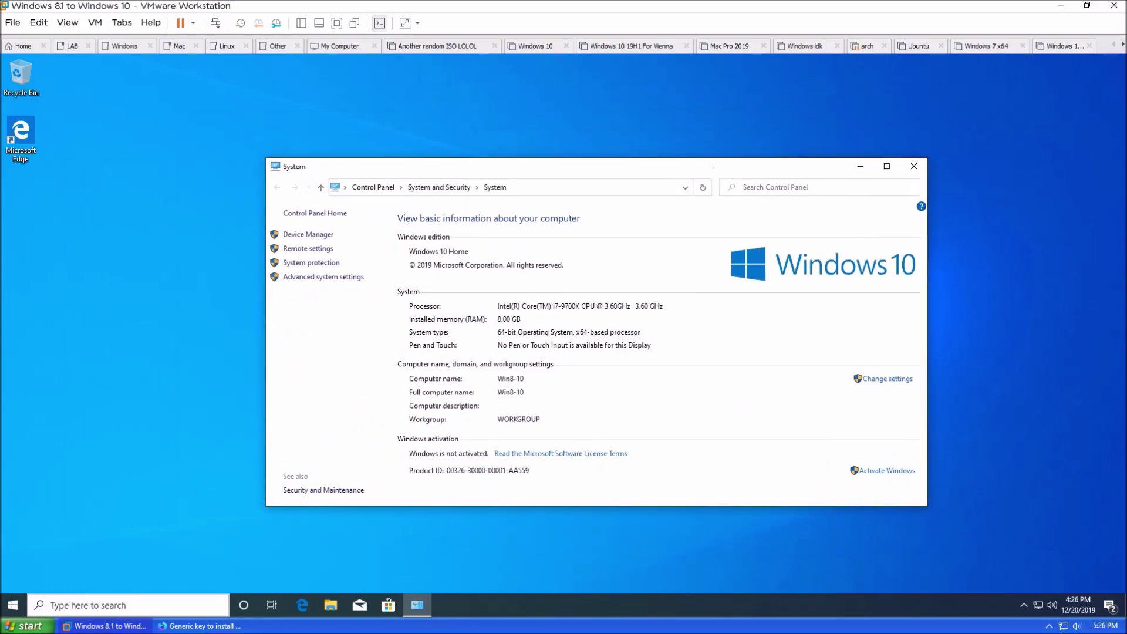
Make the Start menu taller, up to nearly the full desktop height, and look through its list of installed apps
{"action": "left_click", "coordinate": [12, 605]}
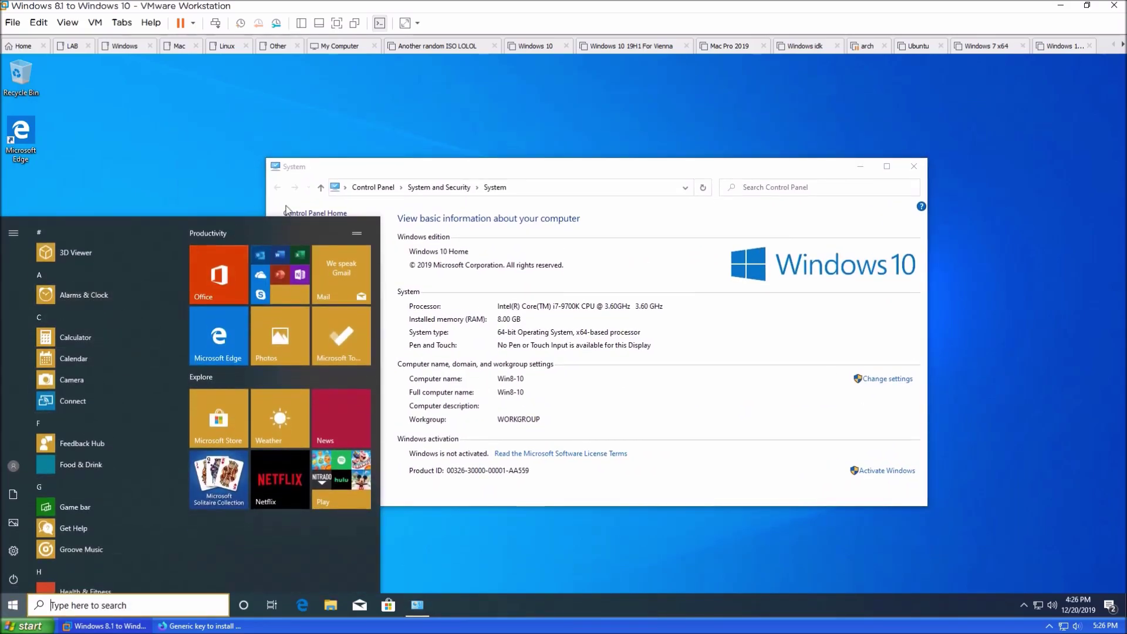
{"action": "left_click_drag", "start_coordinate": [377, 219], "coordinate": [377, 77]}
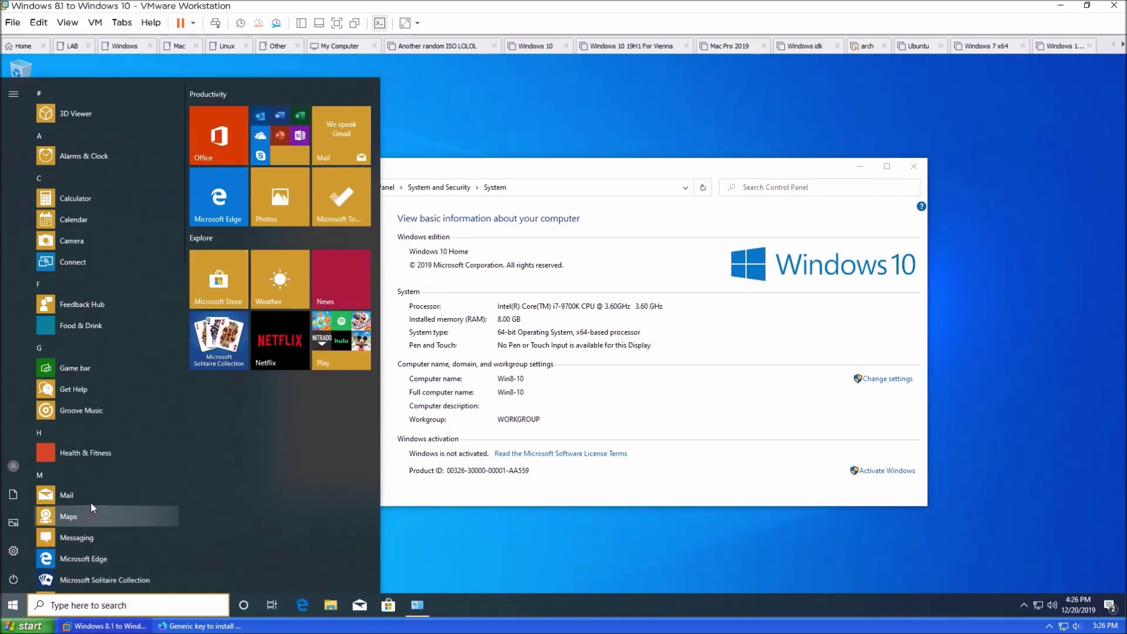
{"action": "scroll", "coordinate": [114, 479], "scroll_direction": "down", "scroll_amount": 10}
{"action": "scroll", "coordinate": [118, 479], "scroll_direction": "down", "scroll_amount": 3}
{"action": "scroll", "coordinate": [128, 462], "scroll_direction": "up", "scroll_amount": 15}
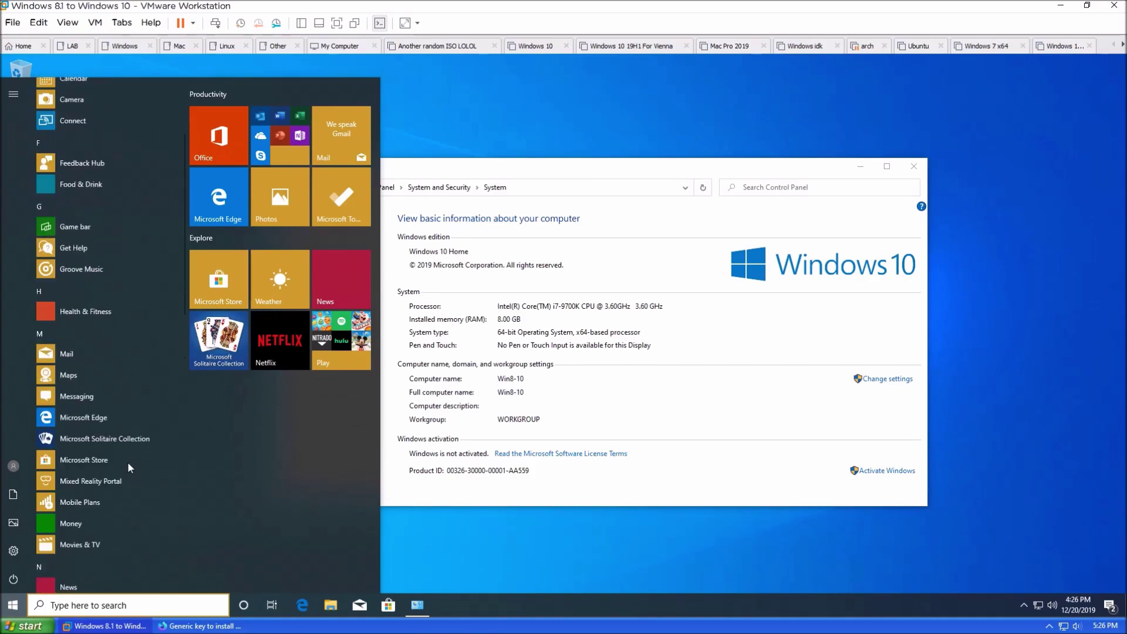
{"action": "mouse_move", "coordinate": [667, 175]}
{"action": "left_mouse_down"}
{"action": "mouse_move", "coordinate": [693, 177]}
{"action": "mouse_move", "coordinate": [695, 125]}
{"action": "mouse_move", "coordinate": [666, 162]}
{"action": "left_mouse_up"}
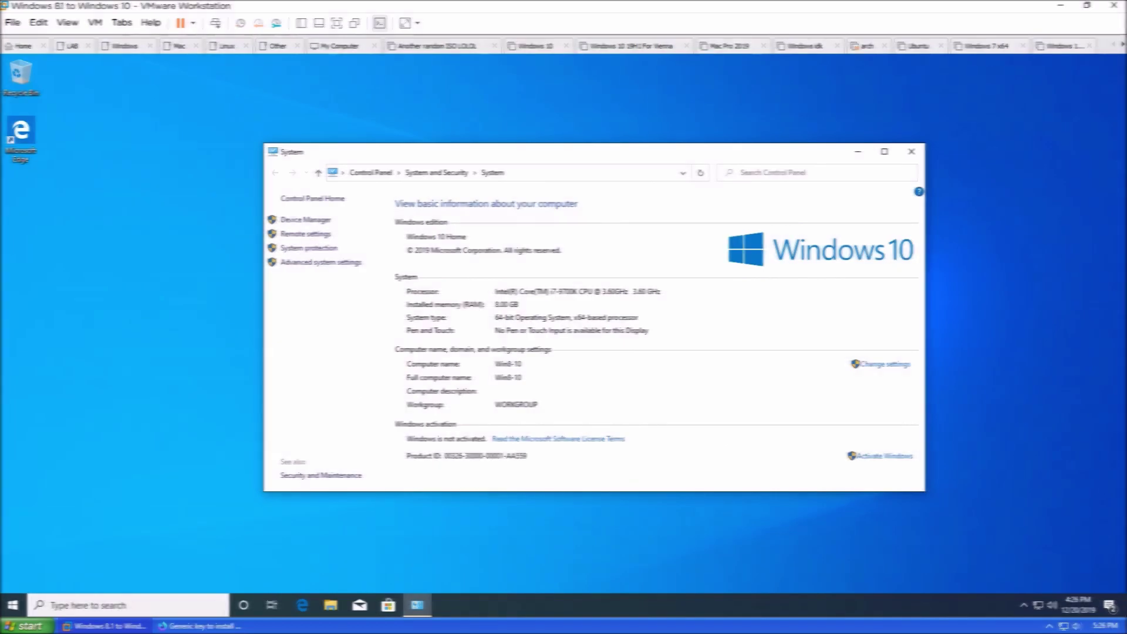